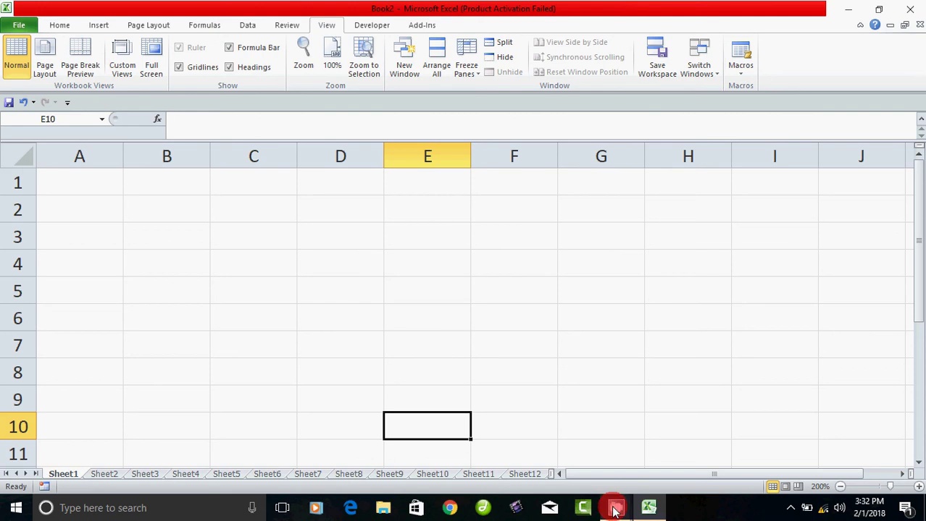
Step: Enter the headings Name, Reg-No and Tamil in cells A1 to C1
mouse_move(615, 511)
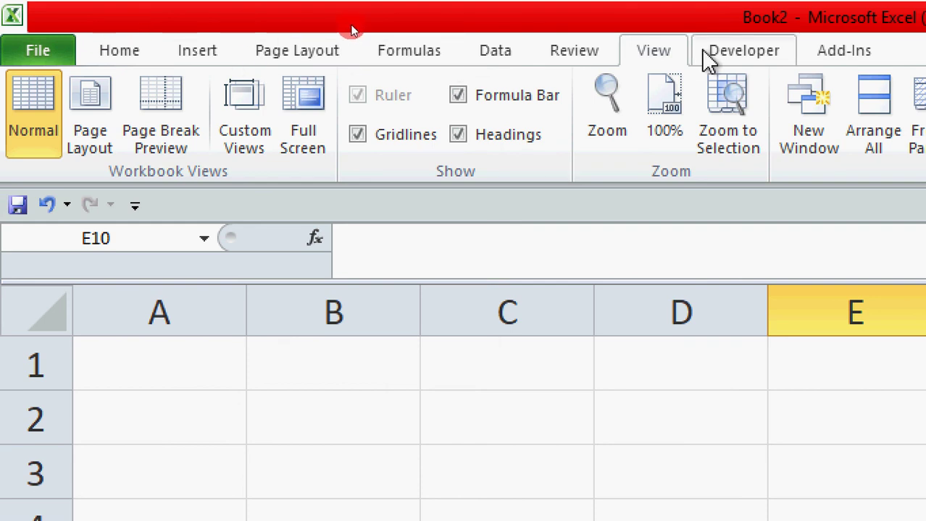
click(144, 368)
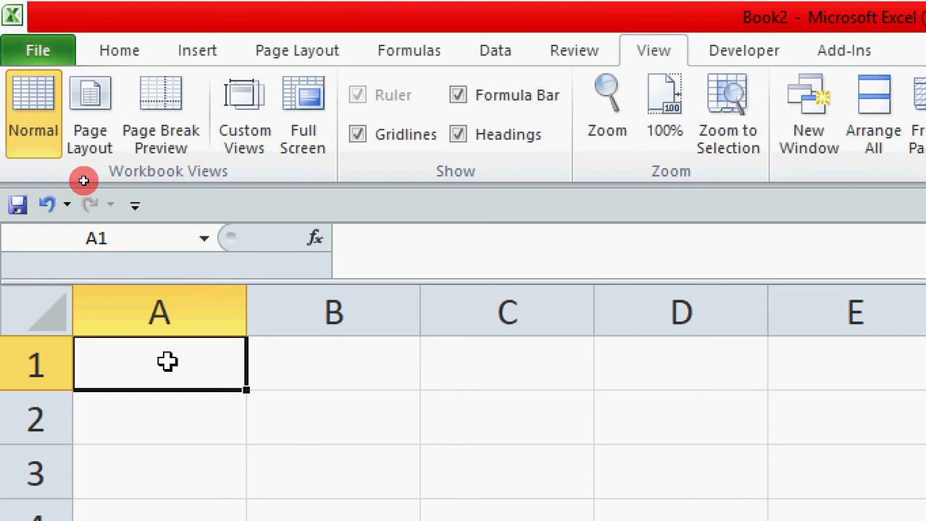
text(na)
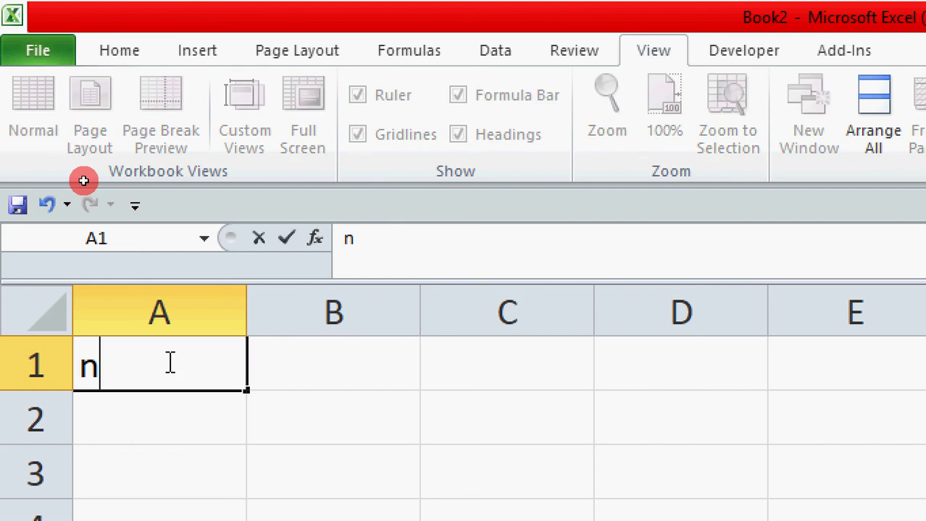
key(BackSpace)
key(BackSpace)
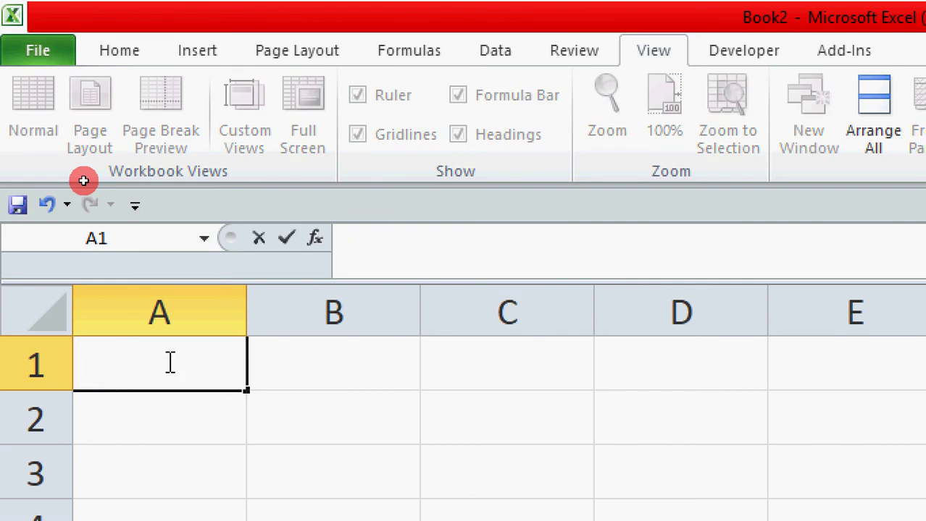
text(Name)
key(Tab)
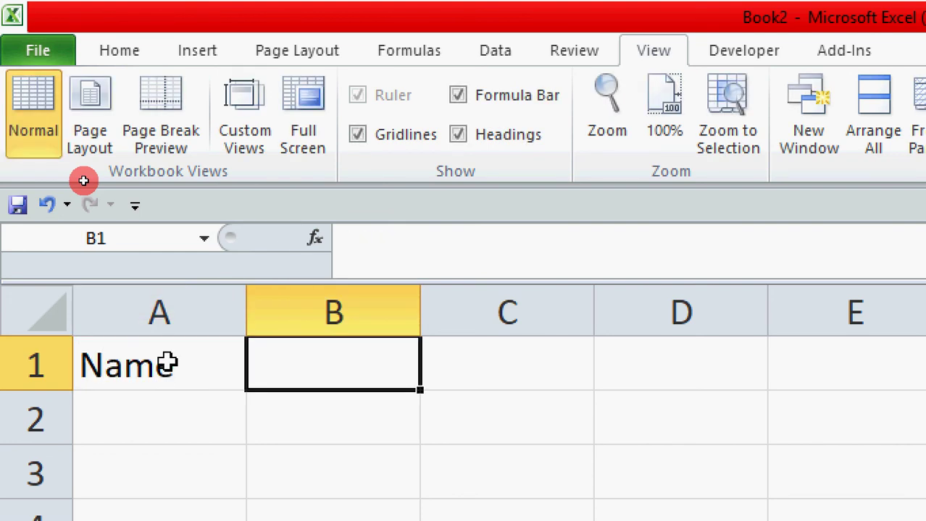
text(Reg-)
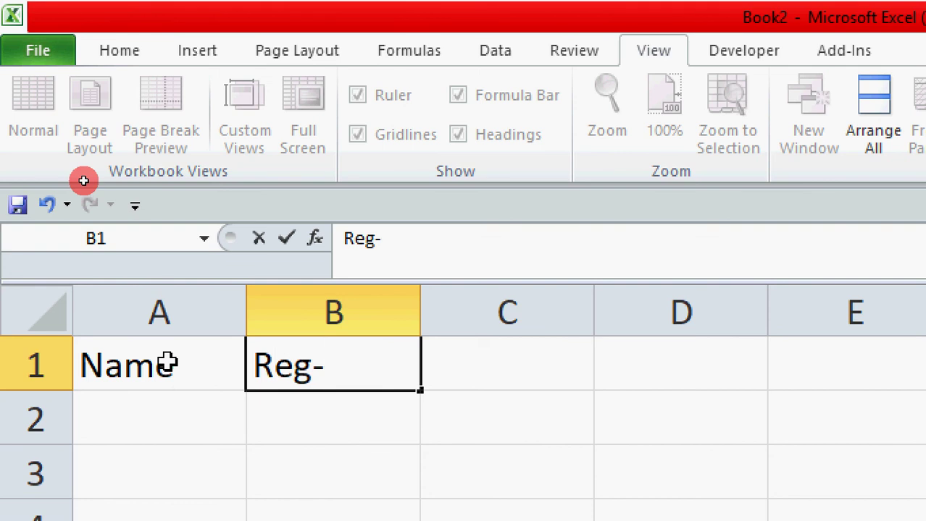
text(No)
key(Tab)
text(Tamil)
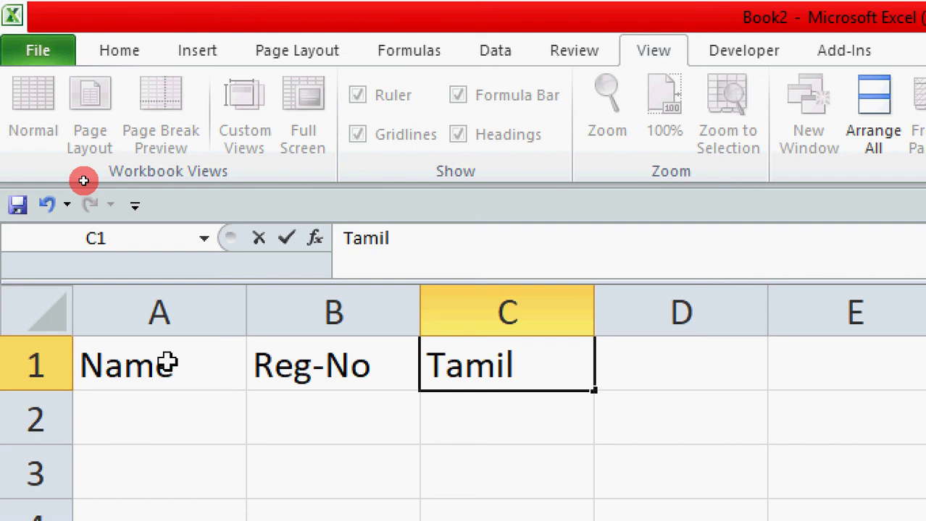
key(Tab)
Step: Enter the headings English, Maths, Science and Computer in D1 to G1, fixing typos
text(Englsih)
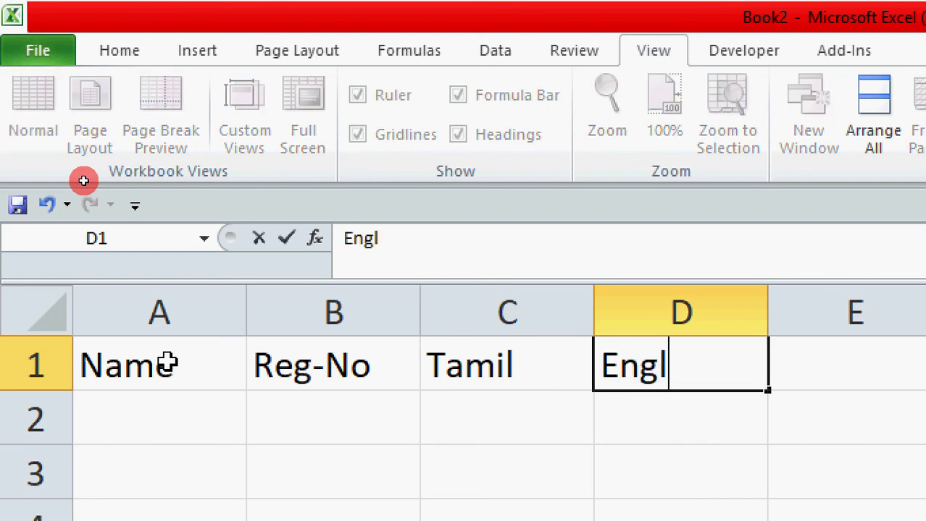
key(BackSpace)
key(BackSpace)
key(BackSpace)
text(o)
key(BackSpace)
text(ish)
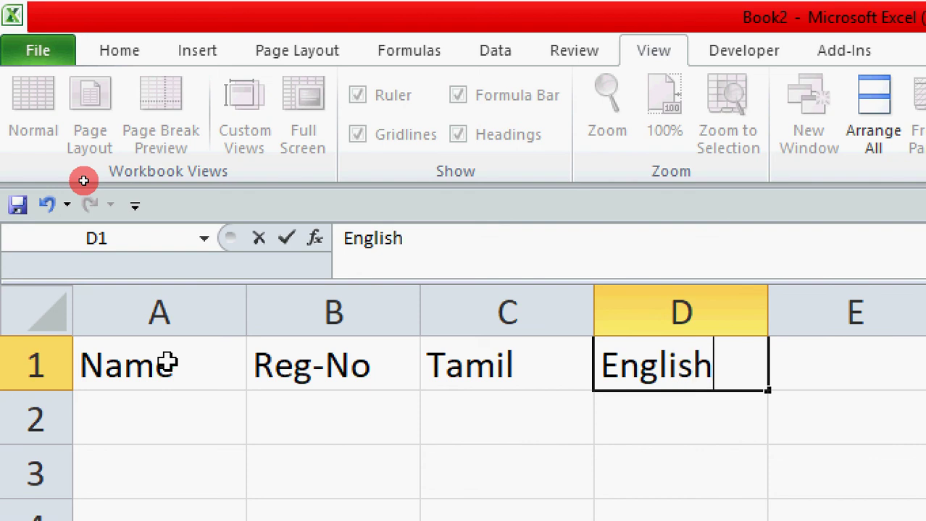
key(Tab)
text(MAt)
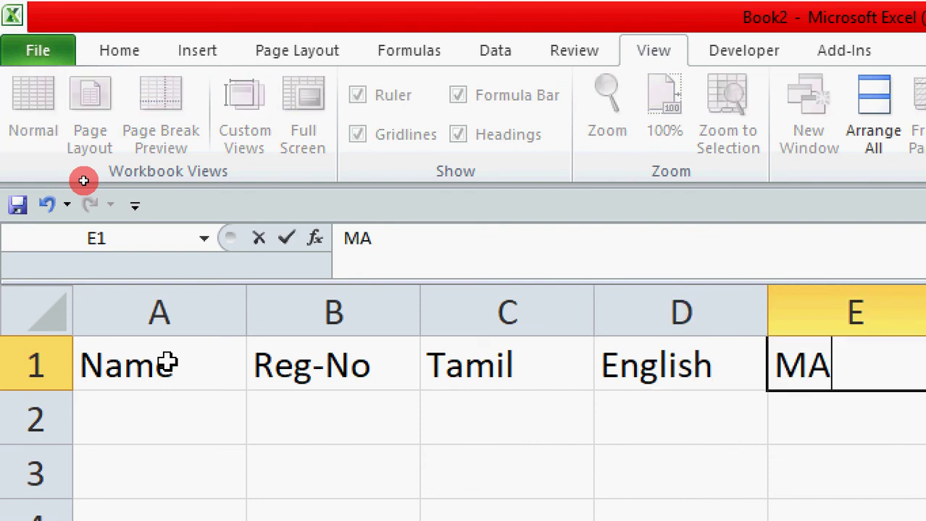
key(BackSpace)
key(BackSpace)
text(ahte)
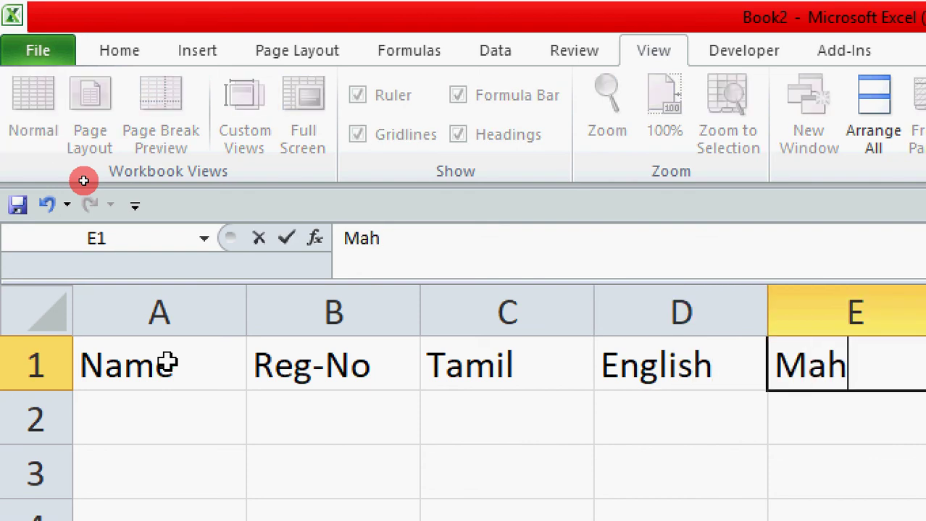
key(BackSpace)
key(BackSpace)
key(BackSpace)
text(ths)
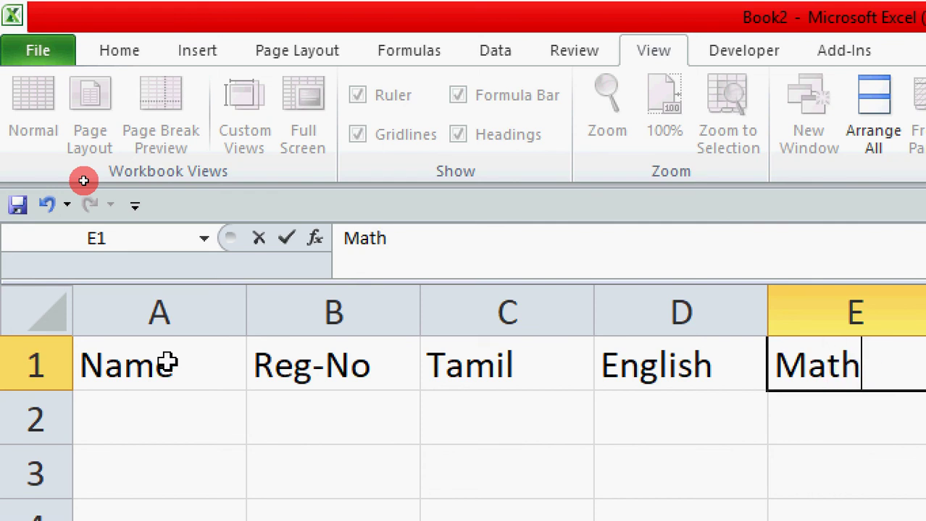
key(Tab)
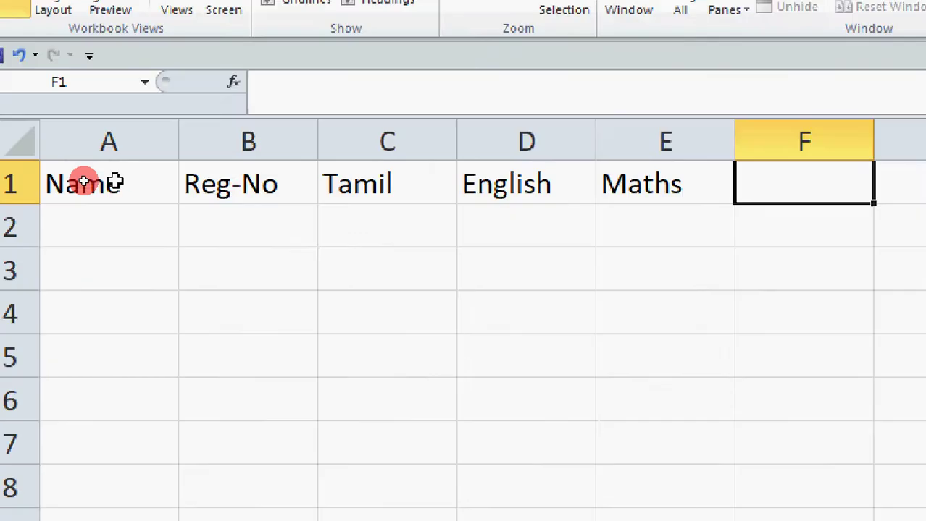
text(Science)
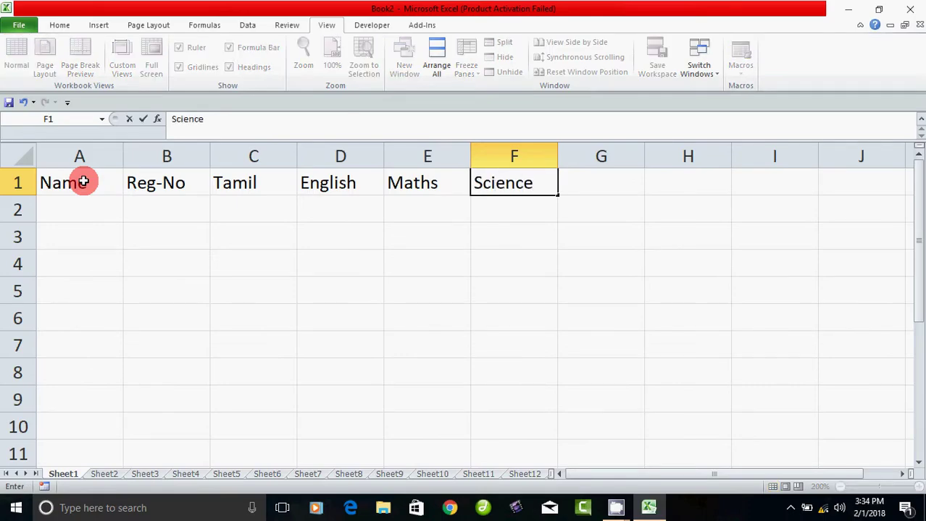
key(Tab)
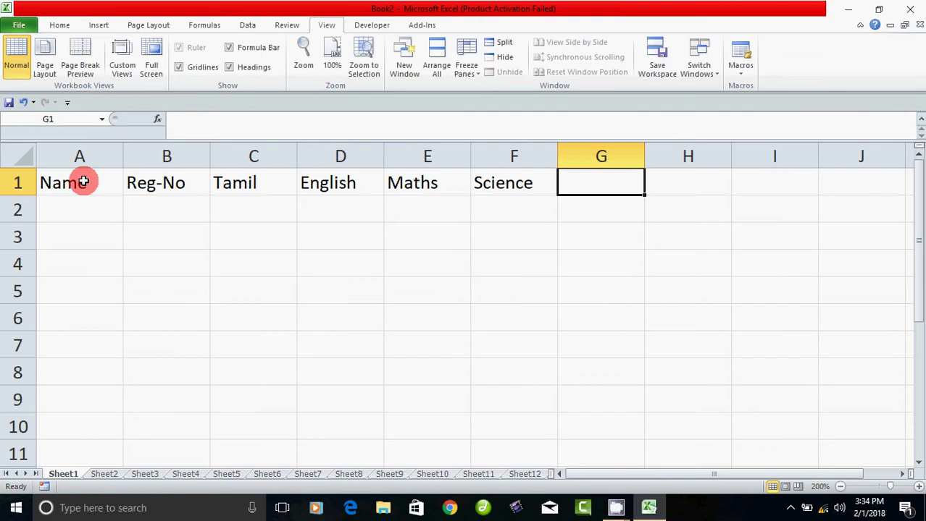
text(Computer)
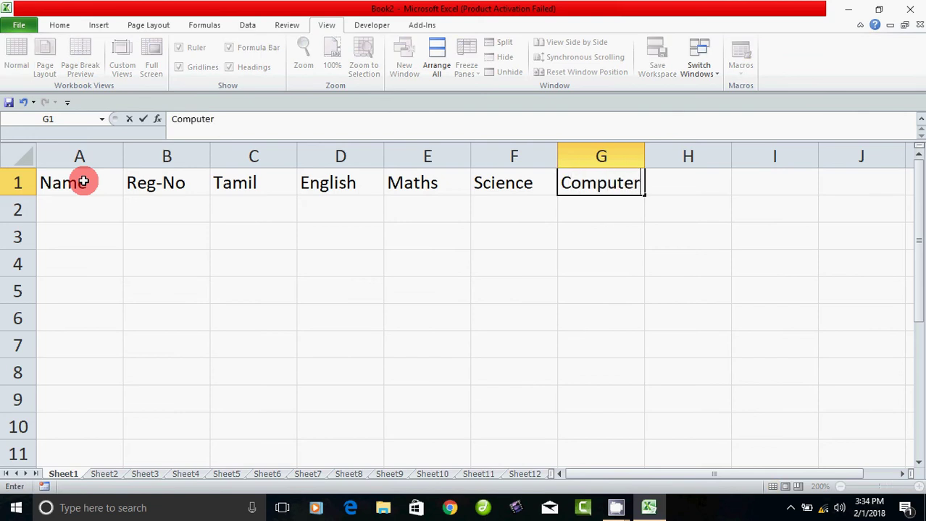
key(Return)
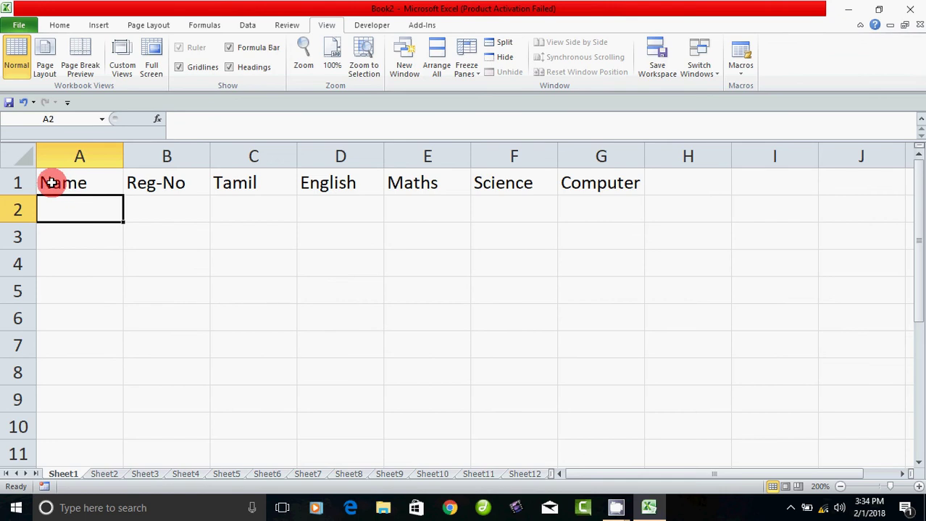
drag(52, 183, 609, 187)
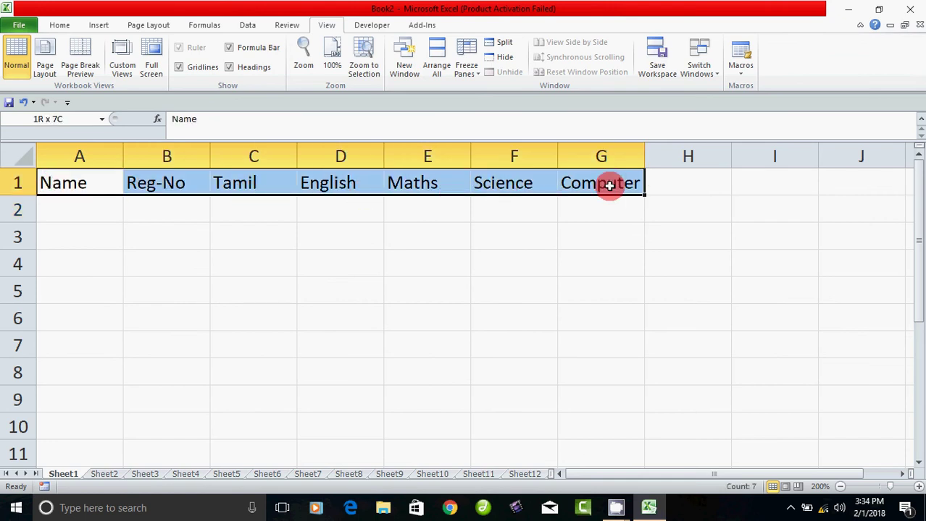
click(93, 26)
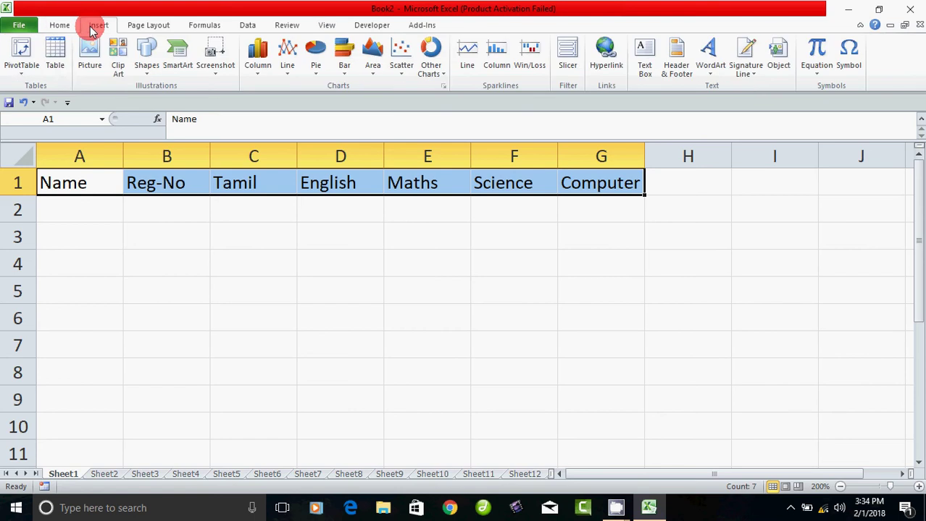
click(55, 64)
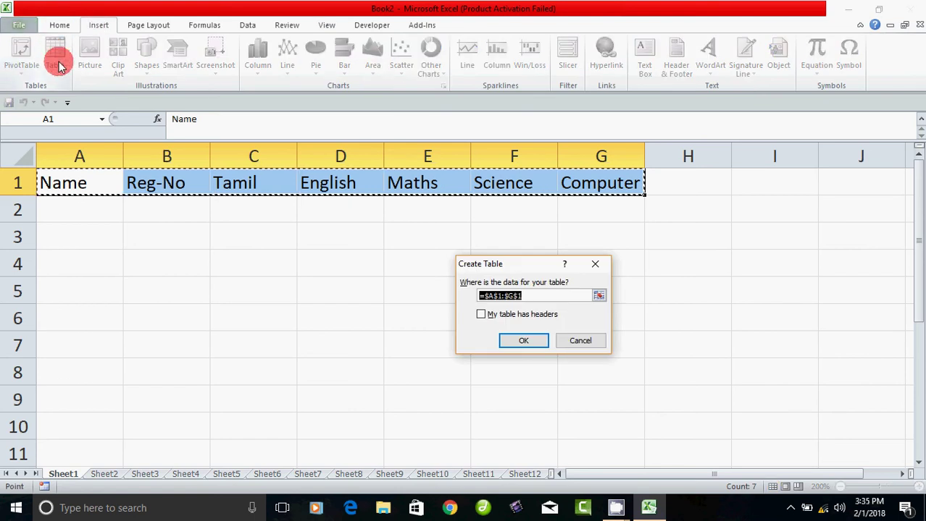
click(576, 340)
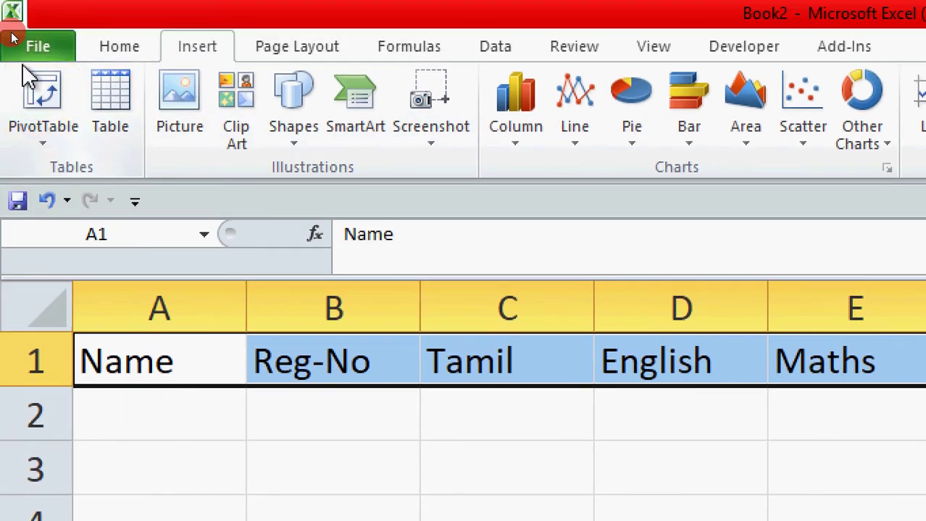
Step: Make the A1:G1 headings bold and centre-aligned
click(120, 49)
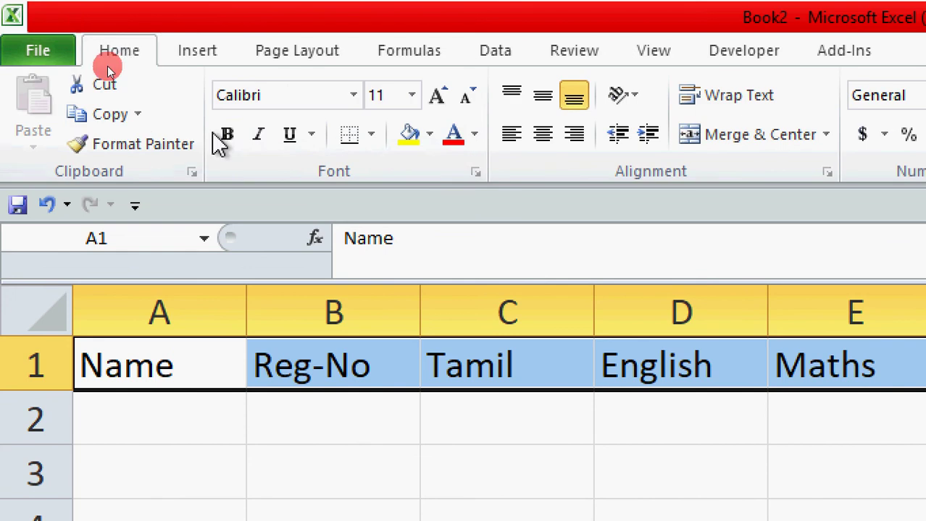
click(230, 141)
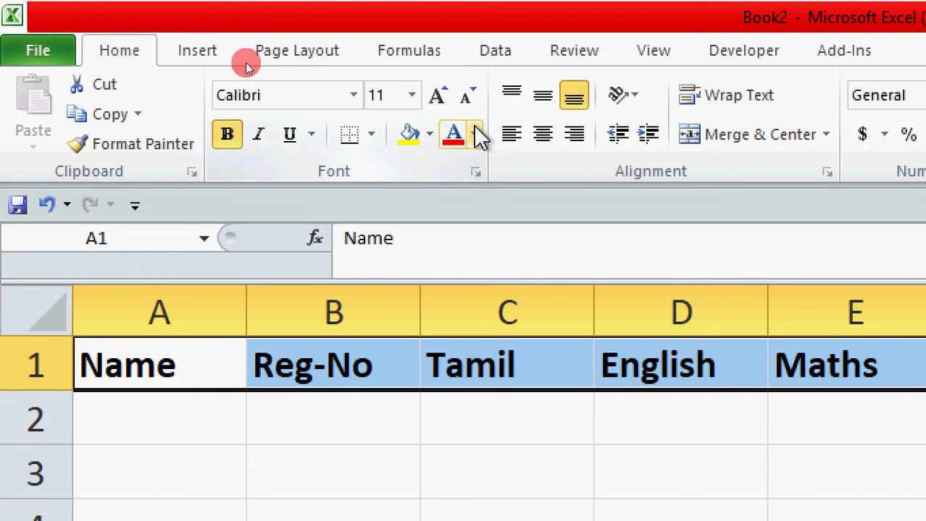
click(543, 141)
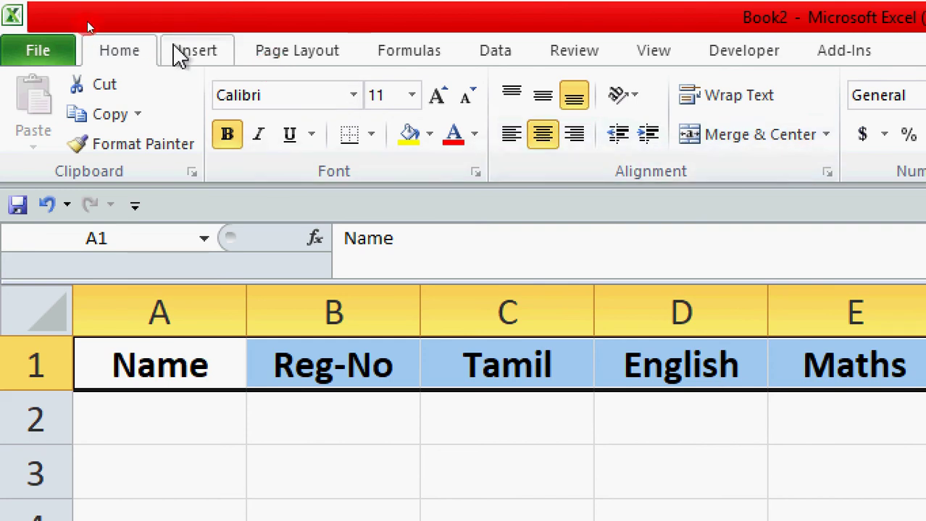
click(188, 62)
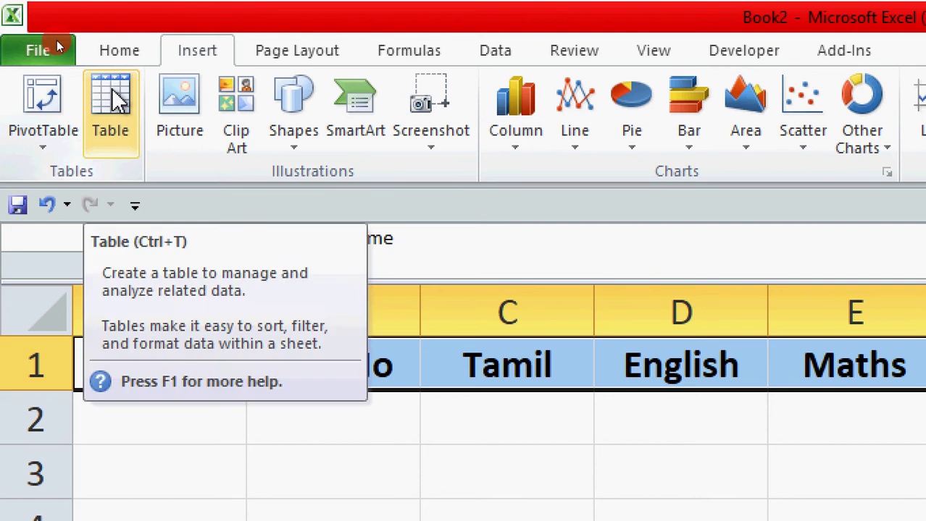
Step: Convert A1:G1 into a table with 'My table has headers' ticked
click(114, 93)
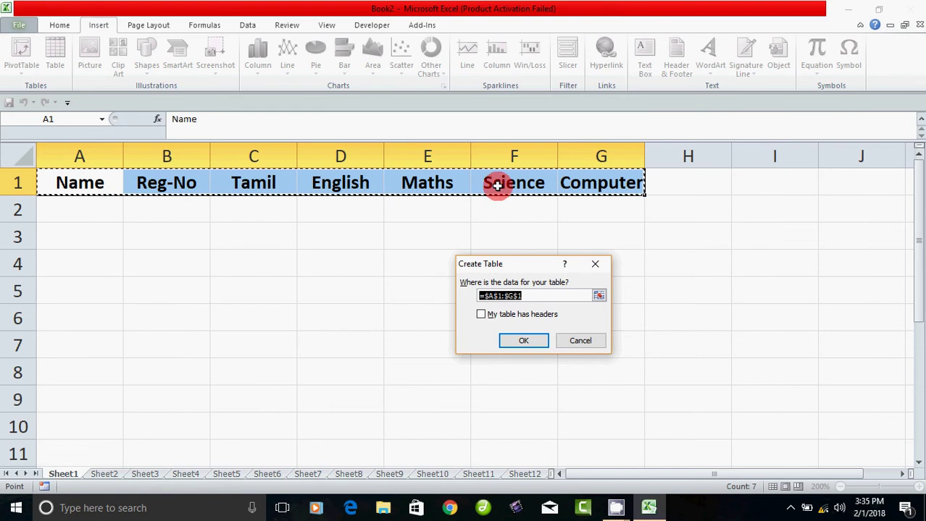
click(481, 315)
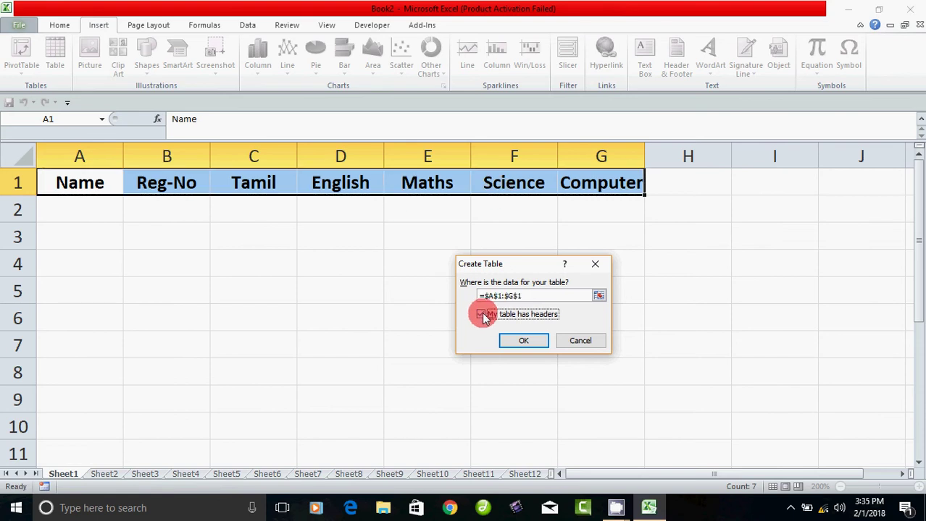
click(519, 338)
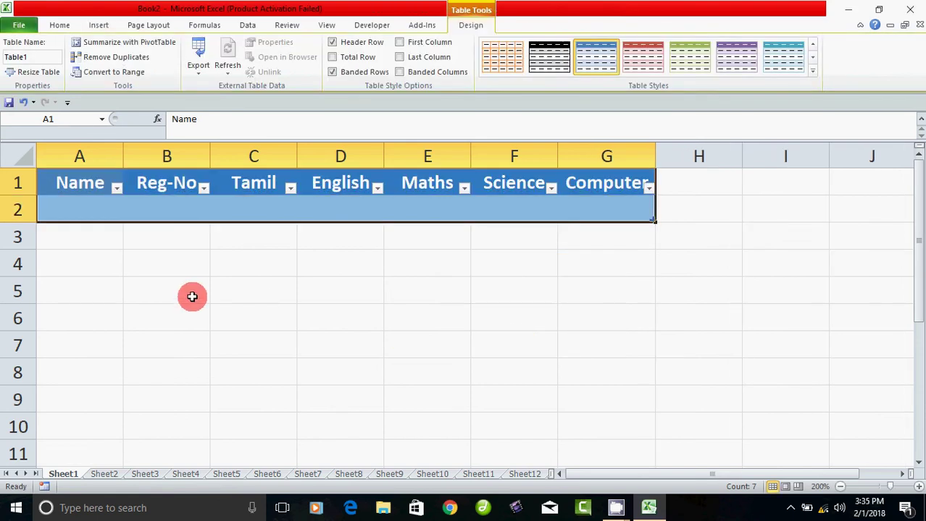
click(81, 213)
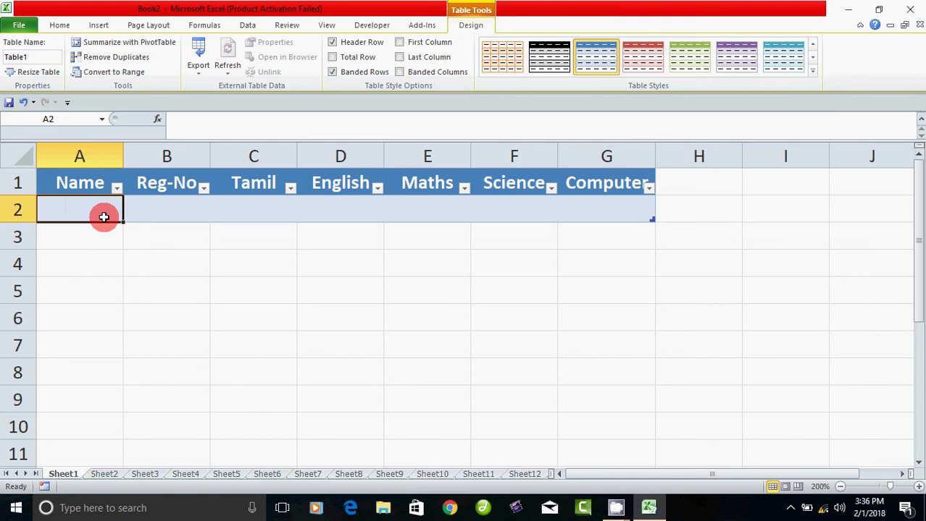
drag(101, 215, 566, 394)
click(437, 339)
click(71, 215)
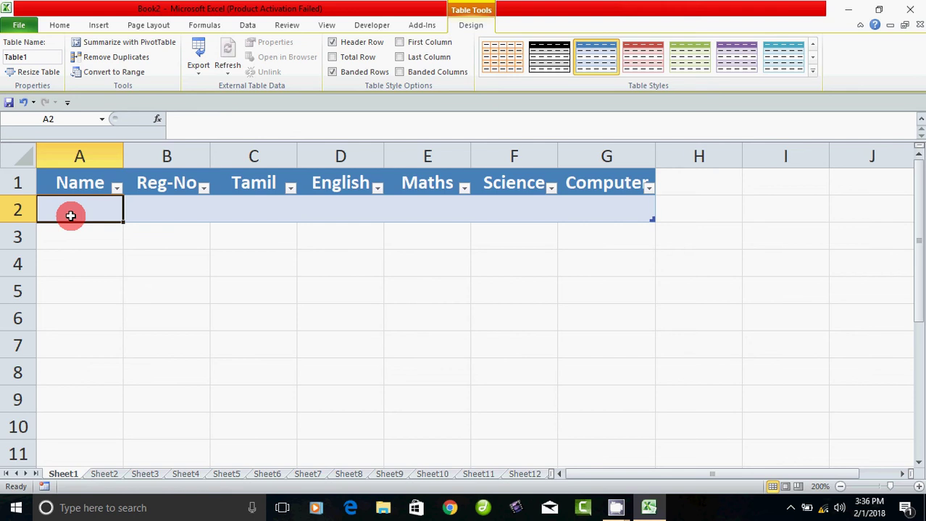
Step: Look through each ribbon tab, return to Table Tools Design, then show Book2's Info page
click(61, 27)
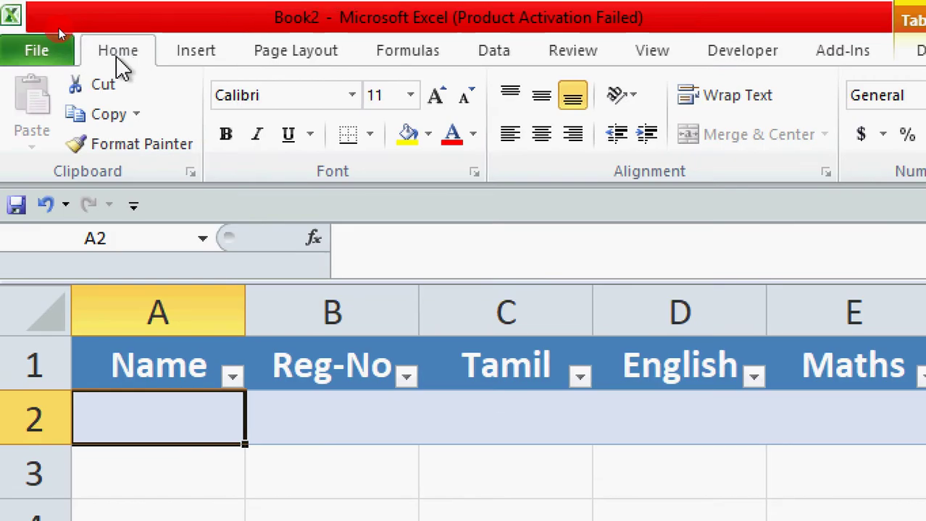
click(221, 52)
click(312, 57)
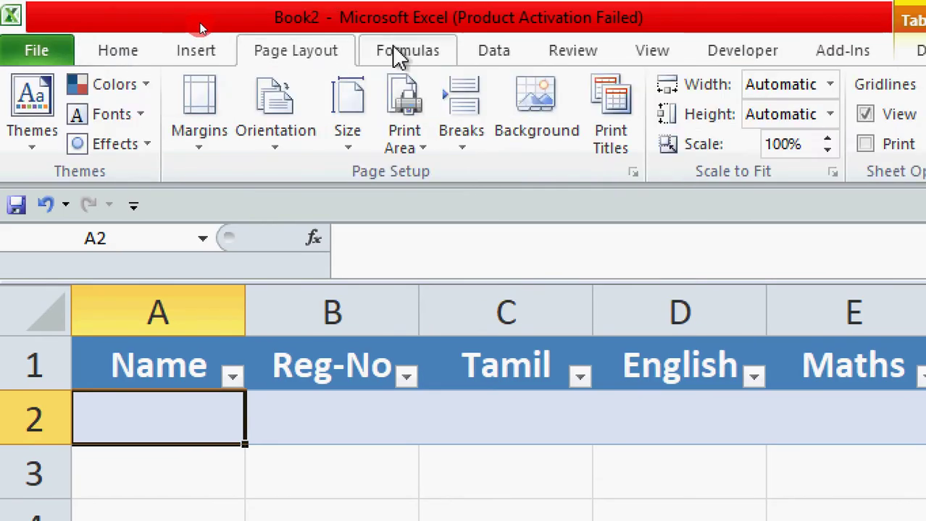
click(420, 56)
click(494, 58)
click(574, 56)
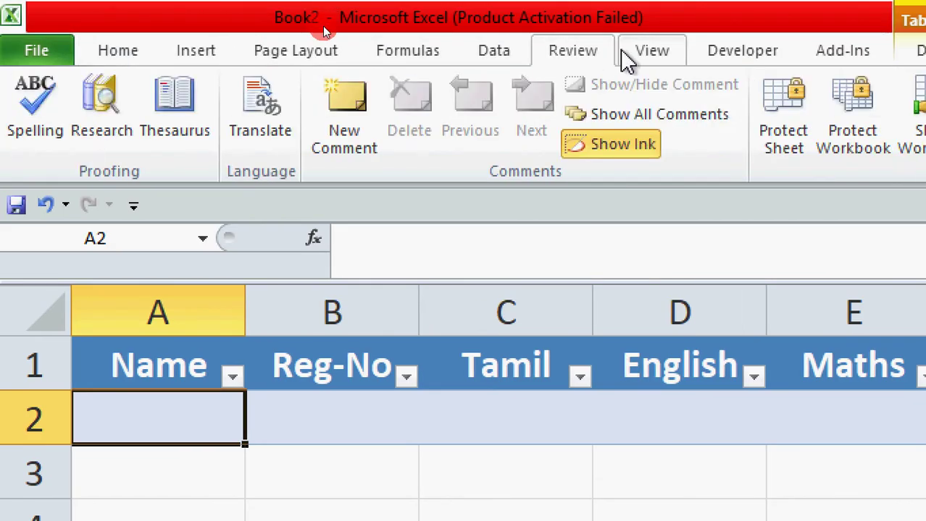
click(655, 58)
click(740, 56)
click(842, 52)
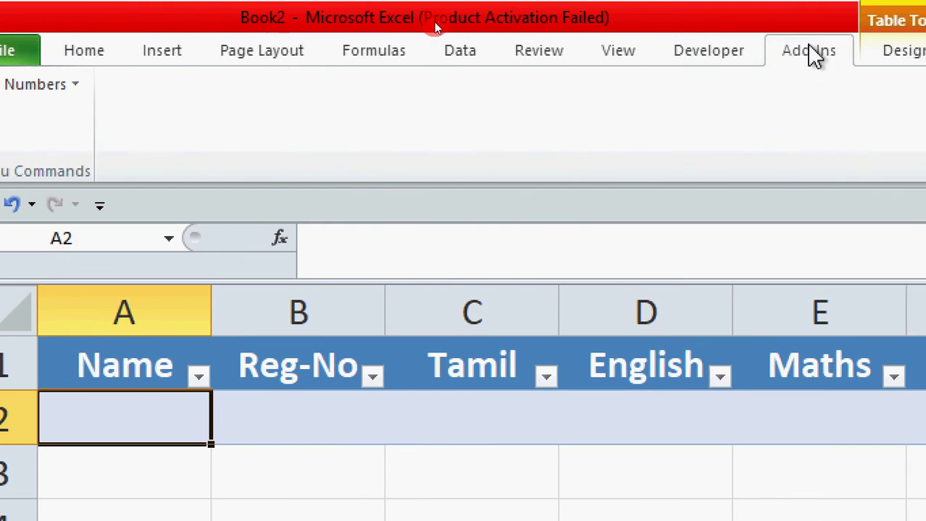
click(811, 49)
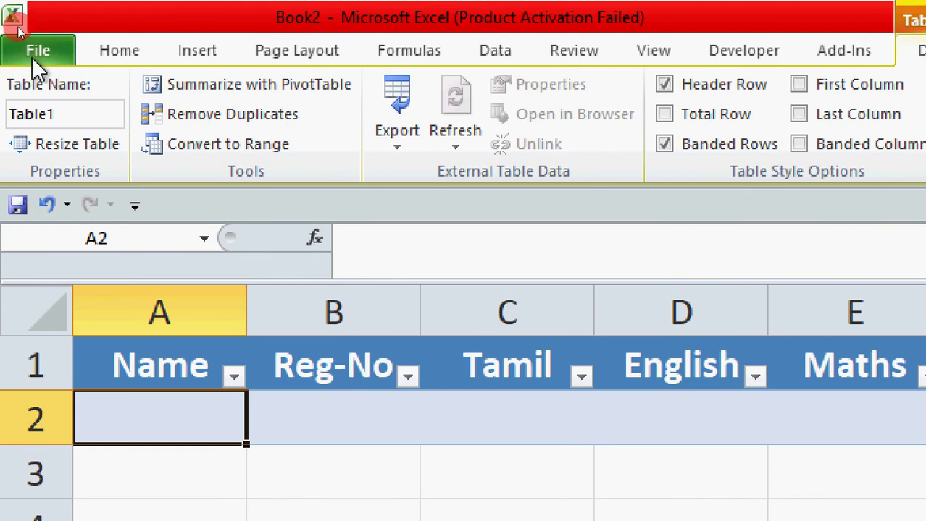
click(42, 55)
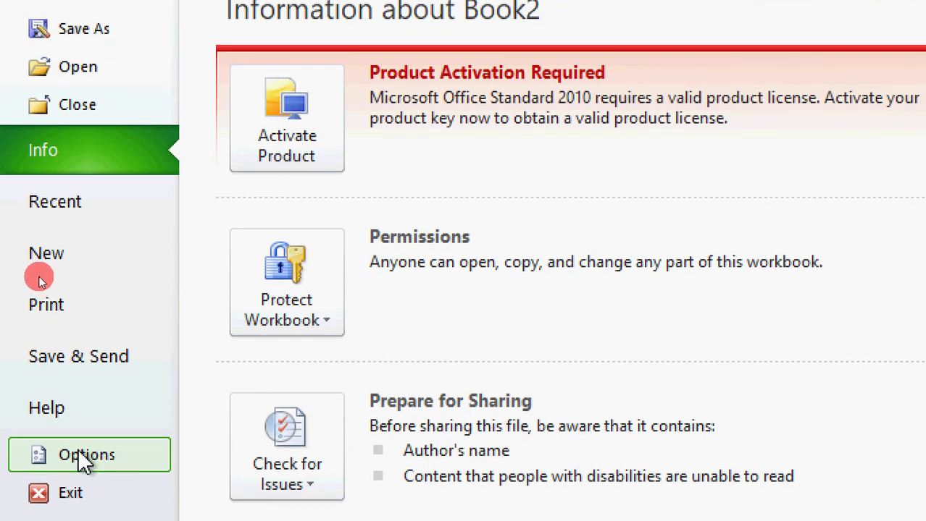
Step: Open the Excel Options dialog and move it to the left
key(Escape)
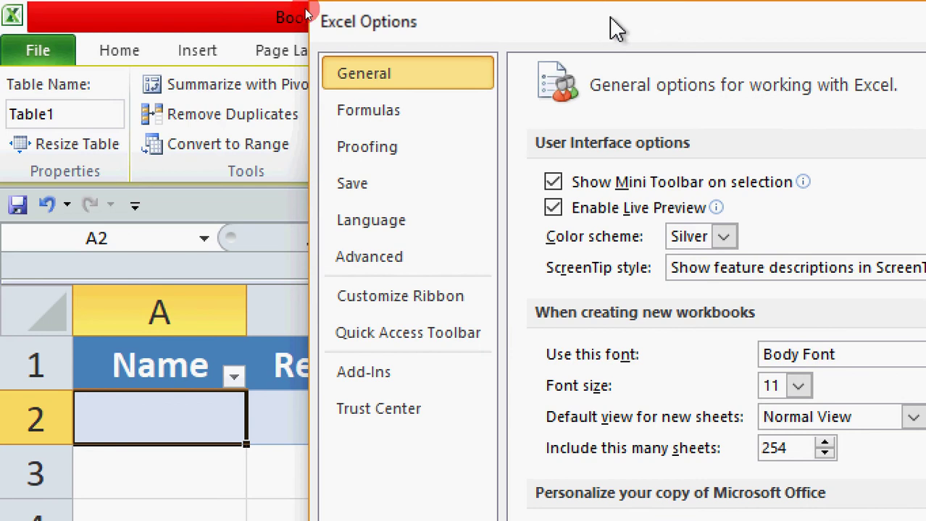
drag(615, 29, 386, 26)
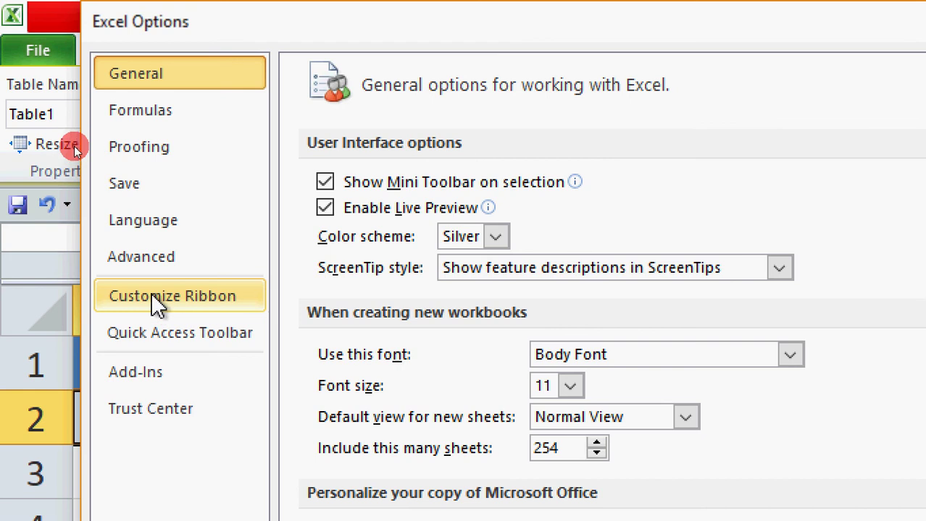
Step: On Customize the Ribbon, list Commands Not in the Ribbon and select Form...
click(197, 304)
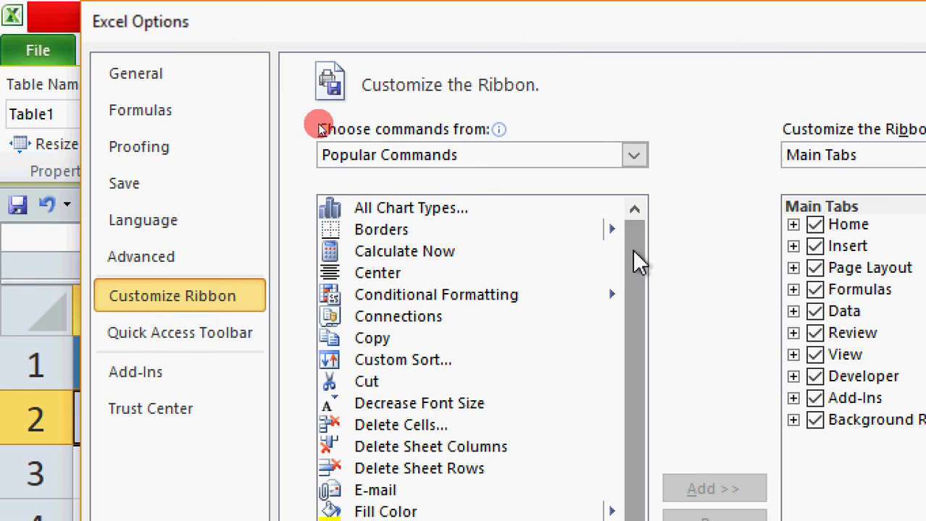
drag(636, 239, 644, 503)
drag(652, 469, 650, 476)
drag(612, 382, 612, 214)
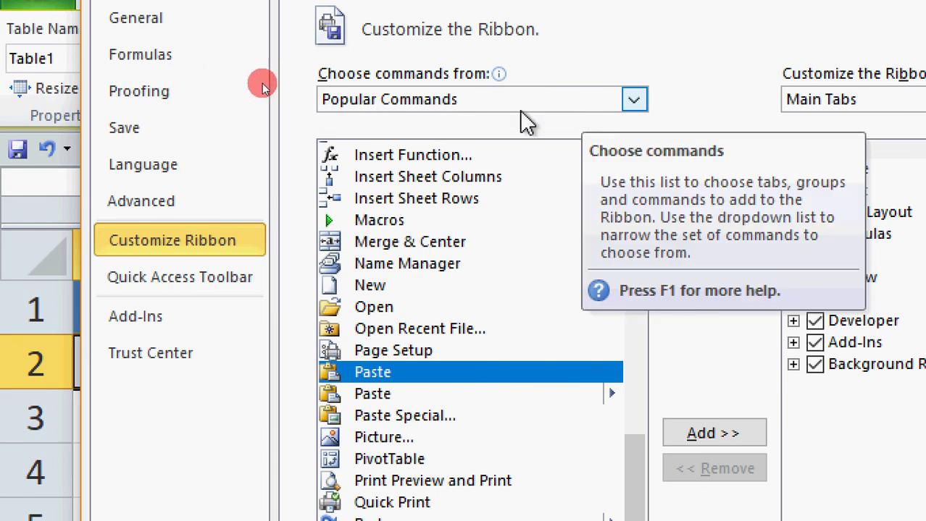
click(635, 101)
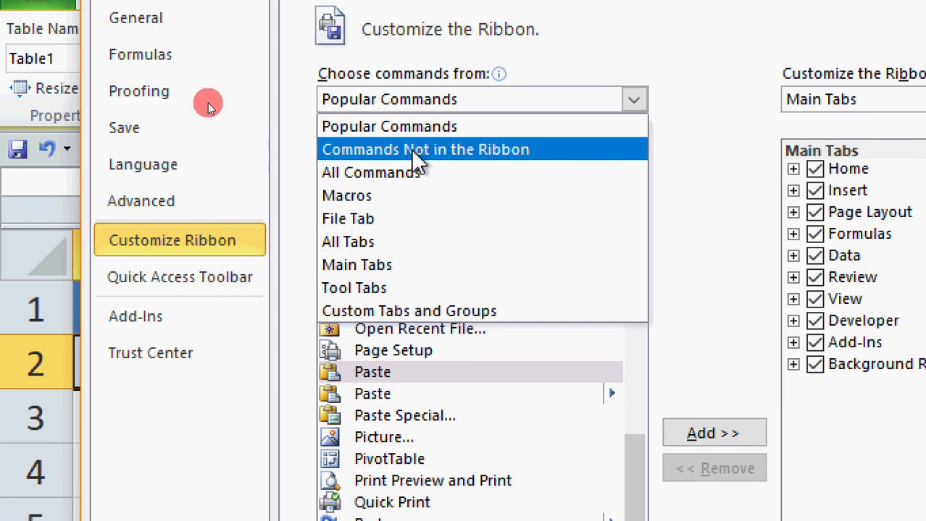
click(449, 151)
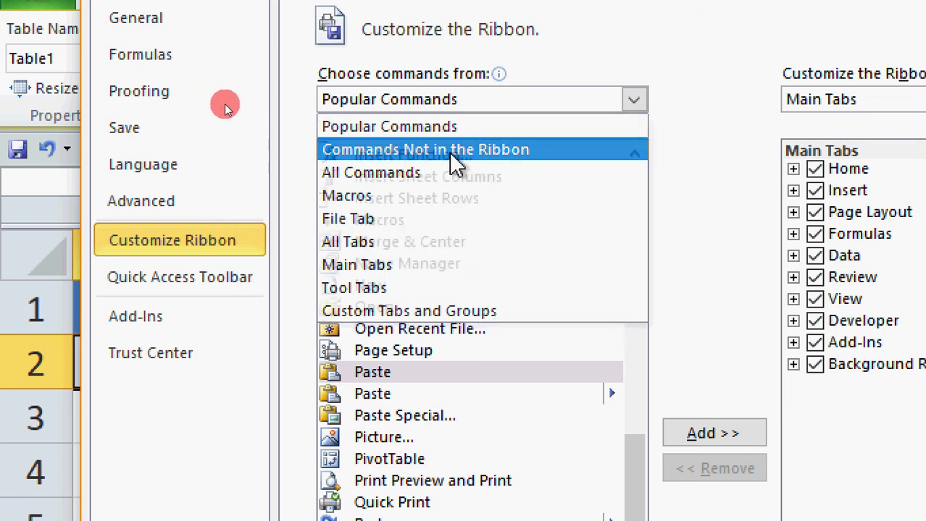
drag(637, 192, 640, 348)
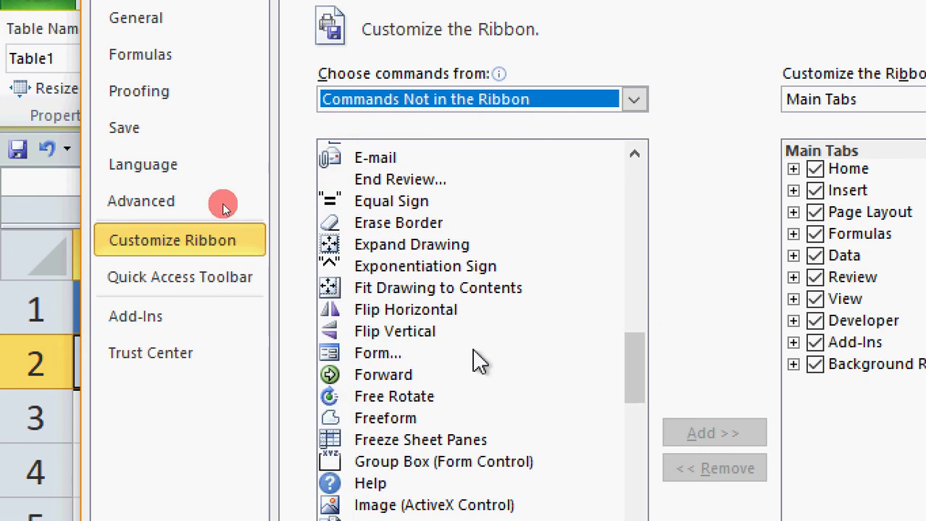
click(359, 360)
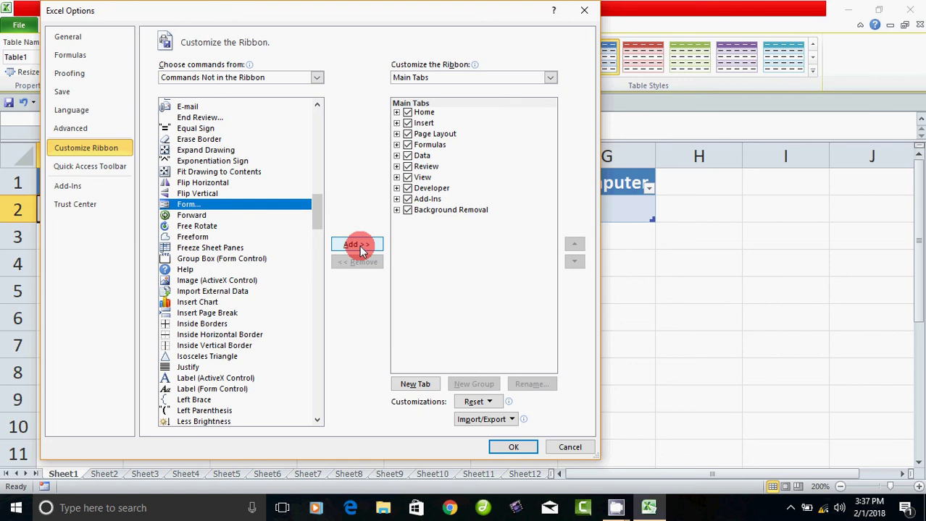
click(358, 246)
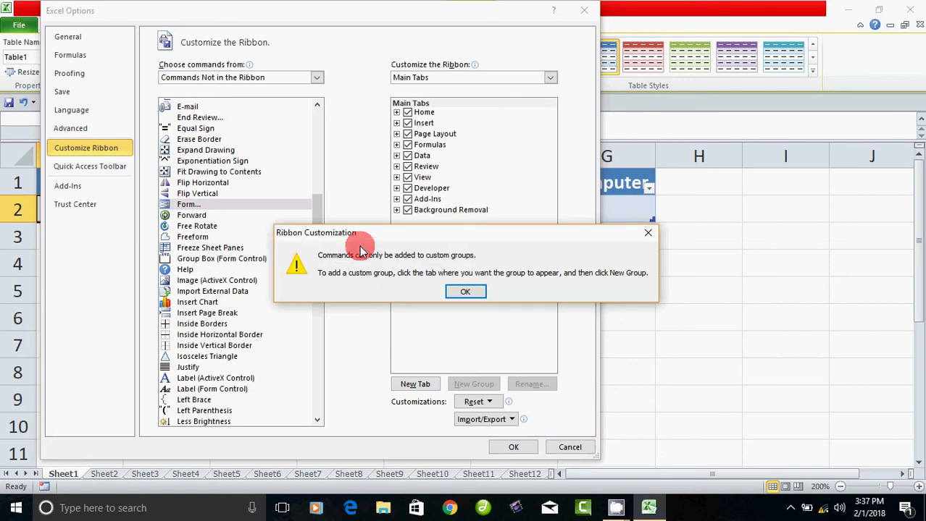
click(461, 293)
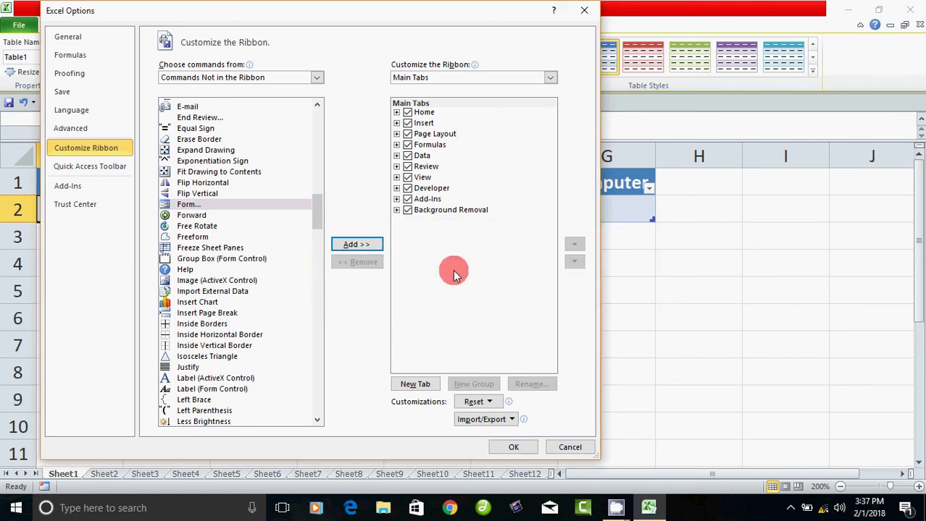
click(247, 223)
click(258, 204)
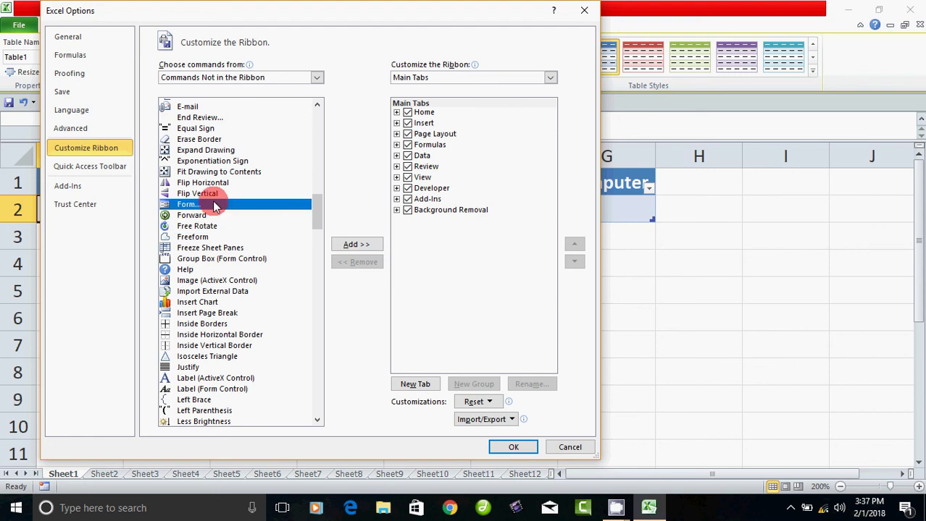
click(424, 188)
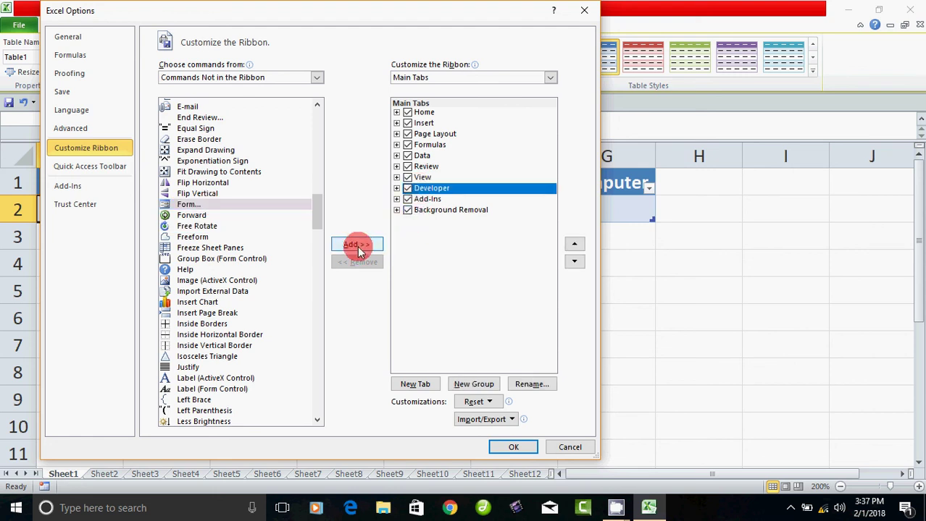
click(355, 245)
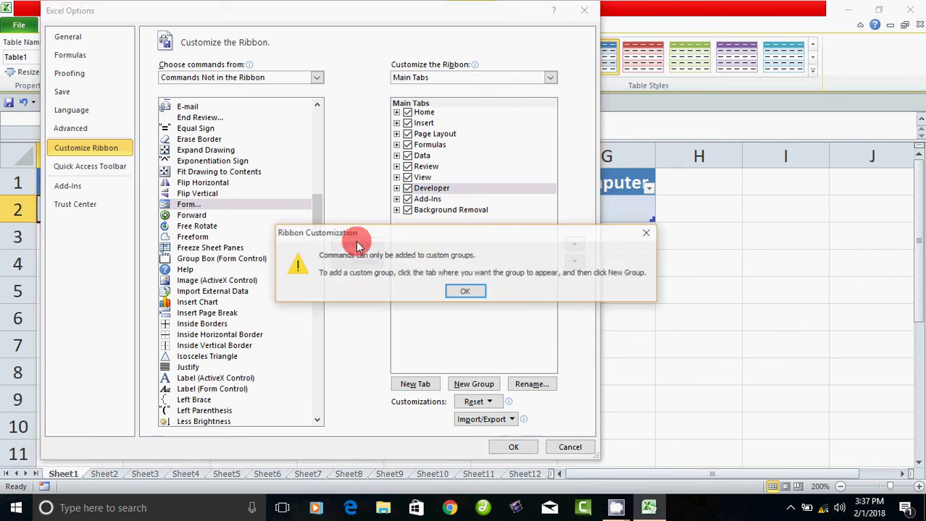
click(454, 290)
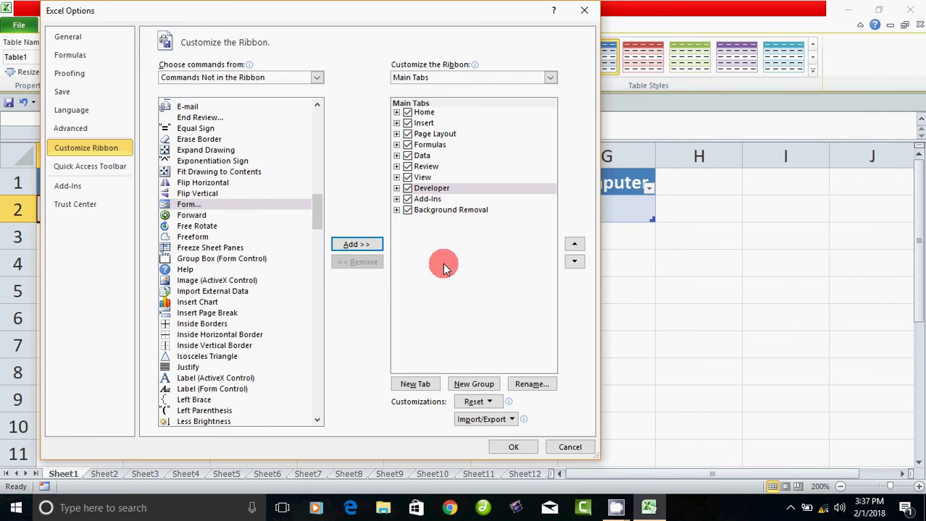
click(426, 166)
click(428, 145)
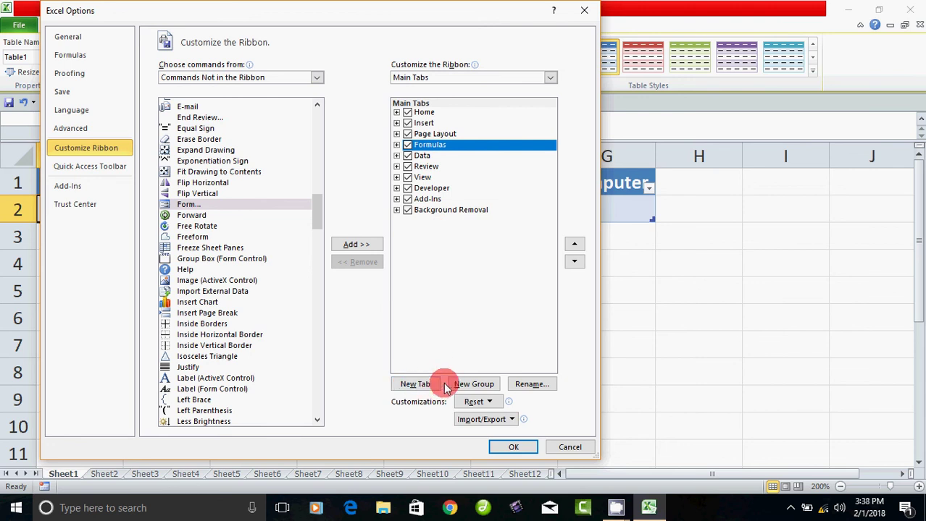
Step: Add a New Tab (Custom) with a New Group after Formulas and select it
click(419, 384)
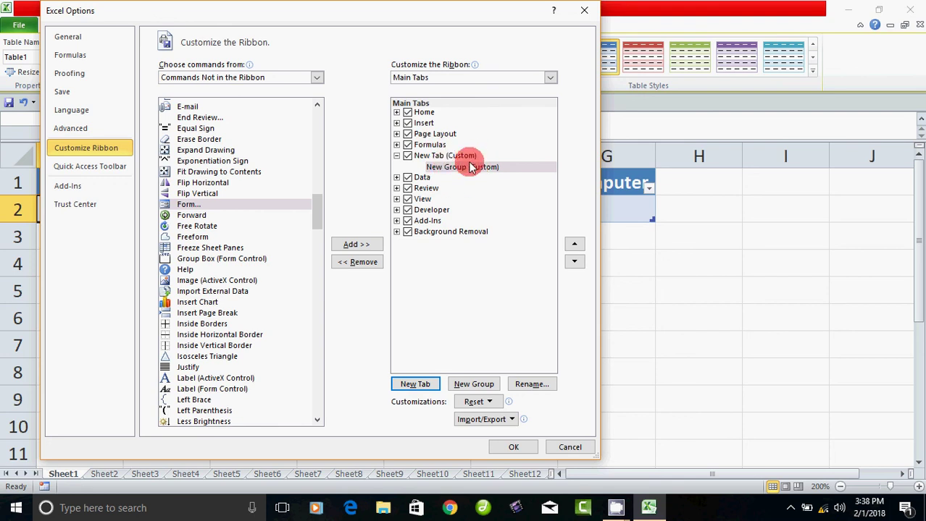
click(437, 158)
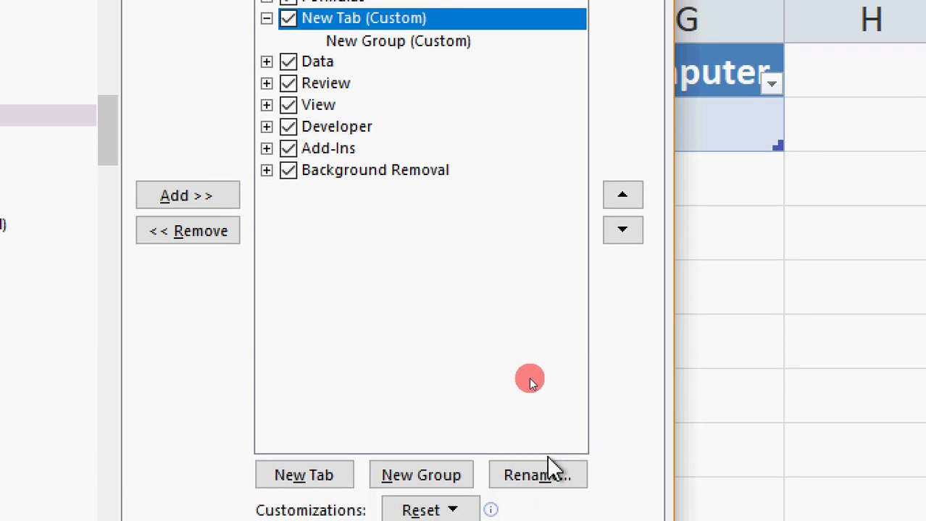
Step: Rename the new custom tab to 'Data Entry Form'
click(537, 476)
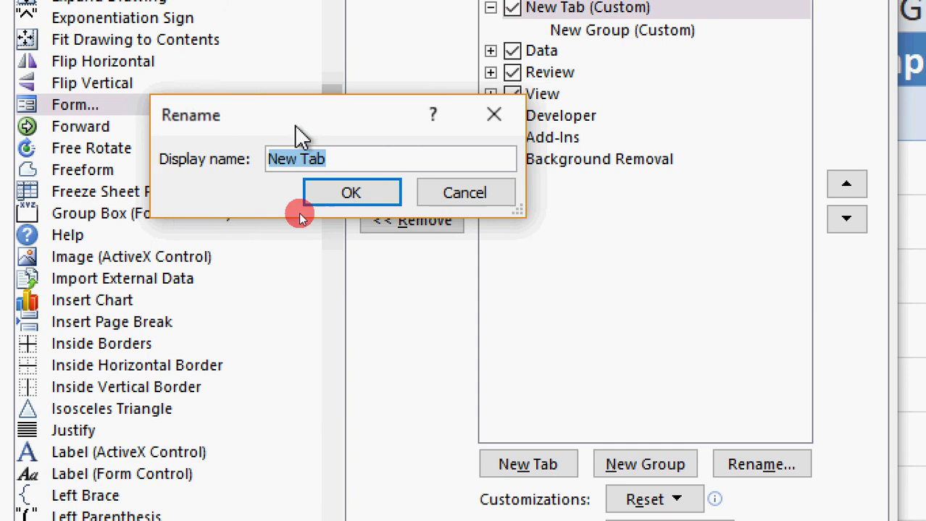
drag(79, 123, 100, 156)
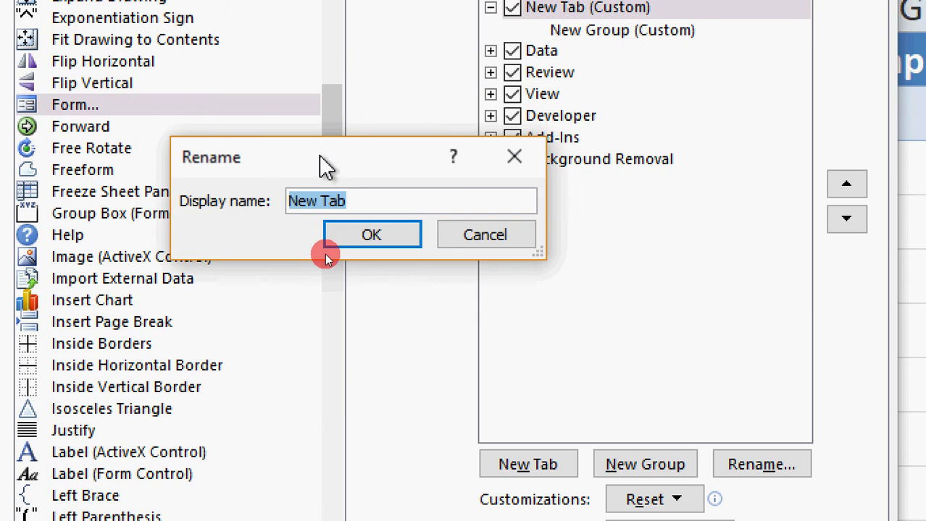
drag(325, 167, 420, 288)
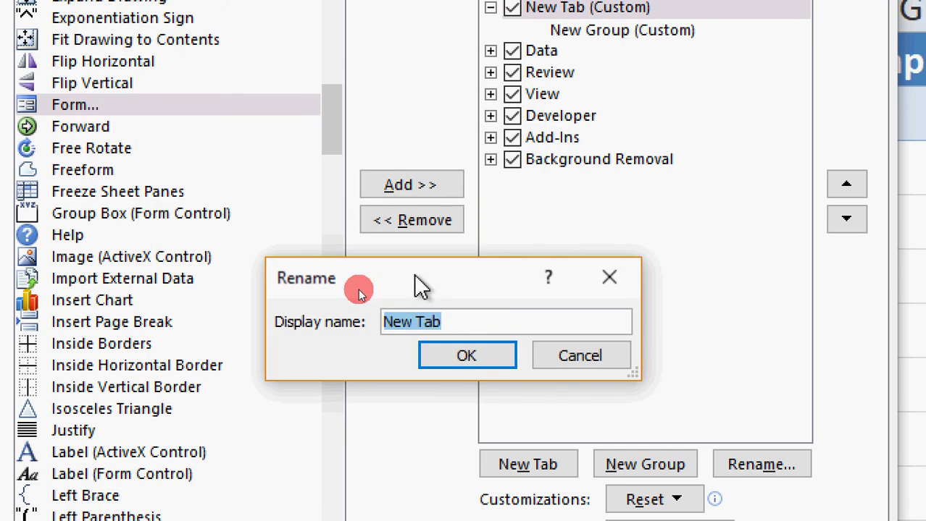
text(Data)
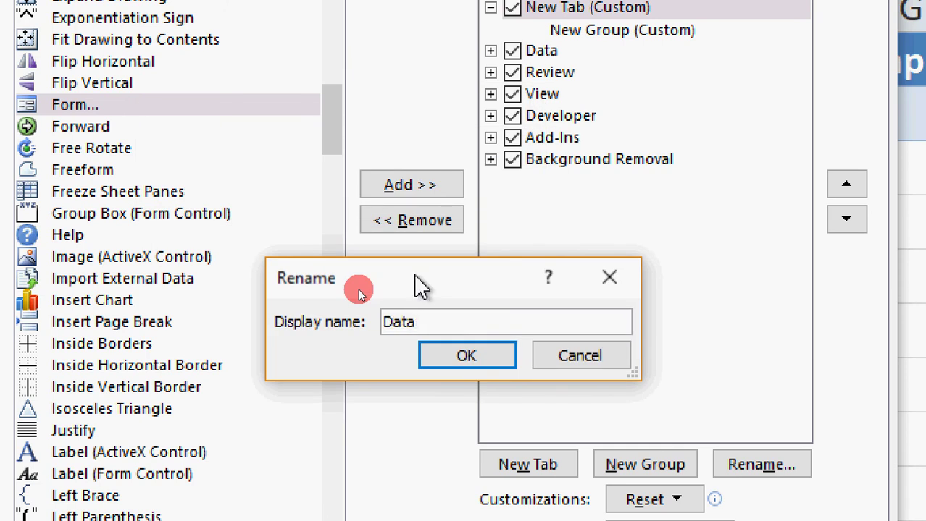
text( Entry For)
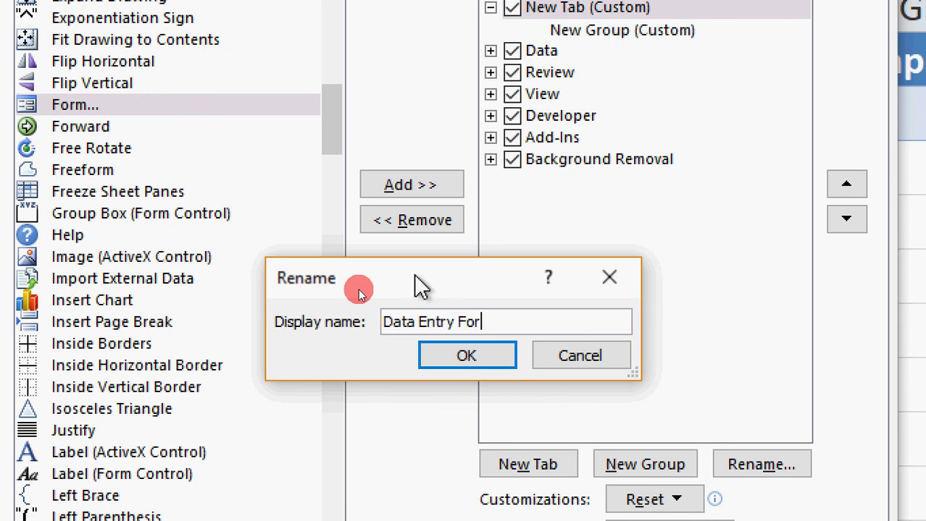
text(m)
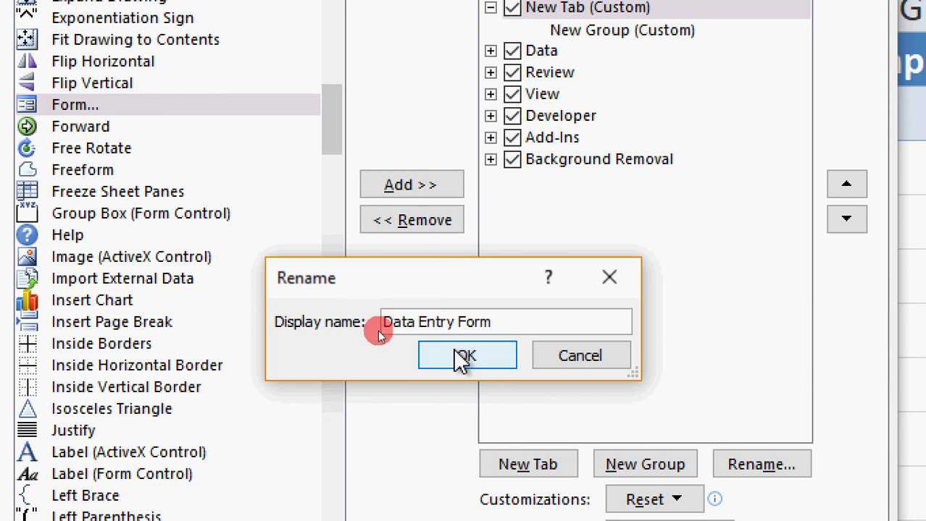
click(474, 360)
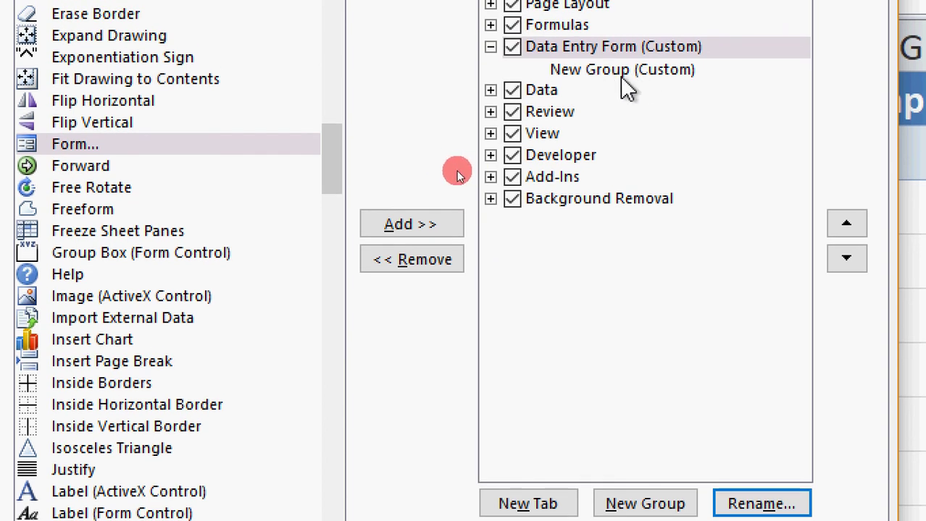
Step: Add the Form... command to New Group (Custom) and open its Rename options
click(652, 71)
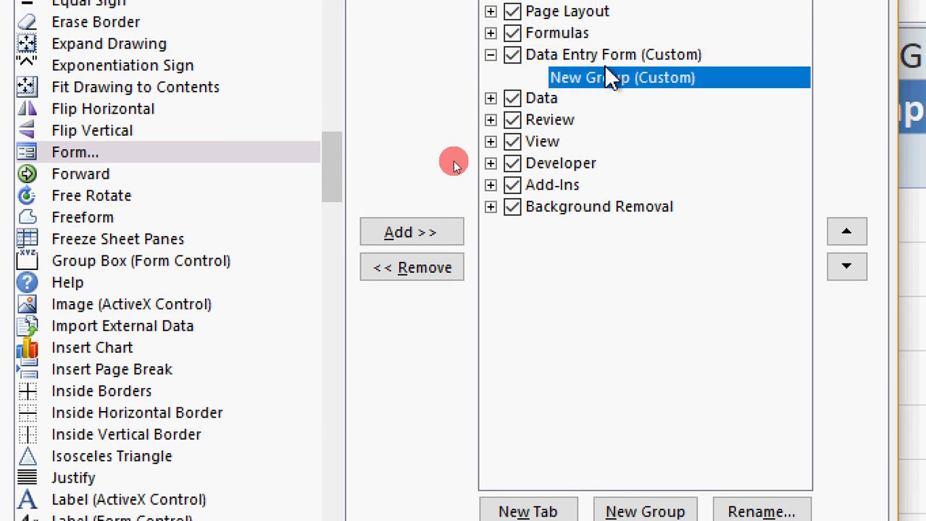
click(119, 151)
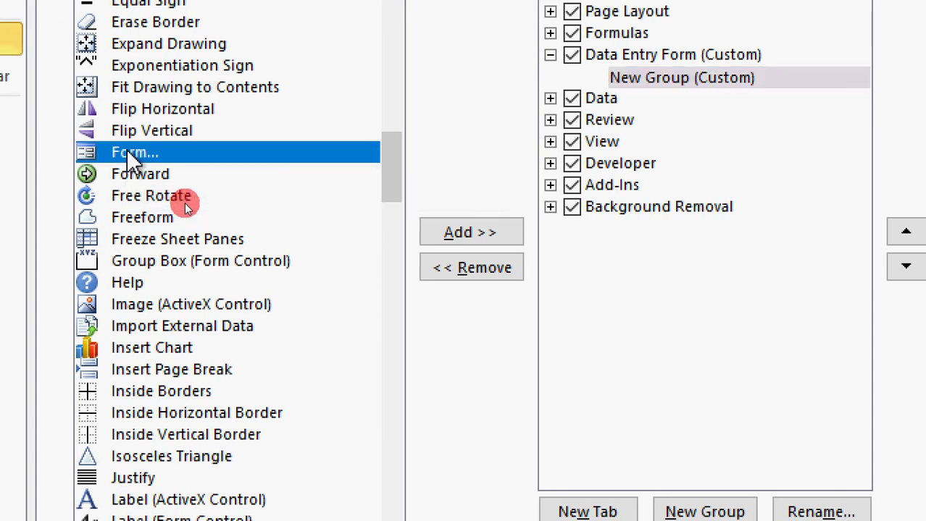
click(494, 235)
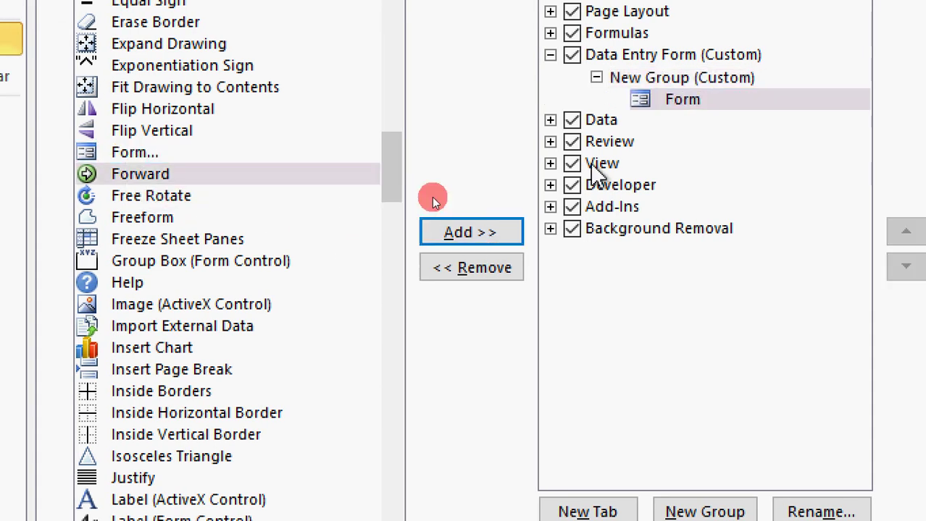
click(679, 103)
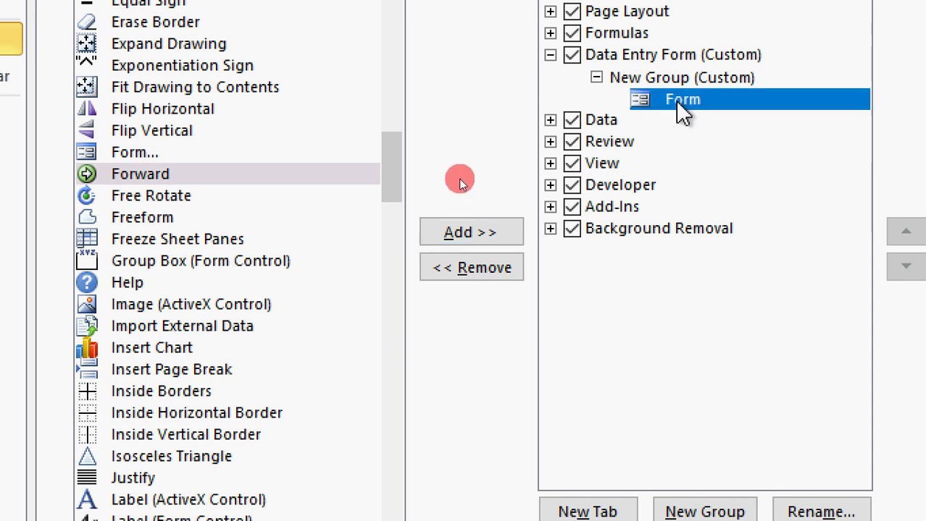
click(815, 512)
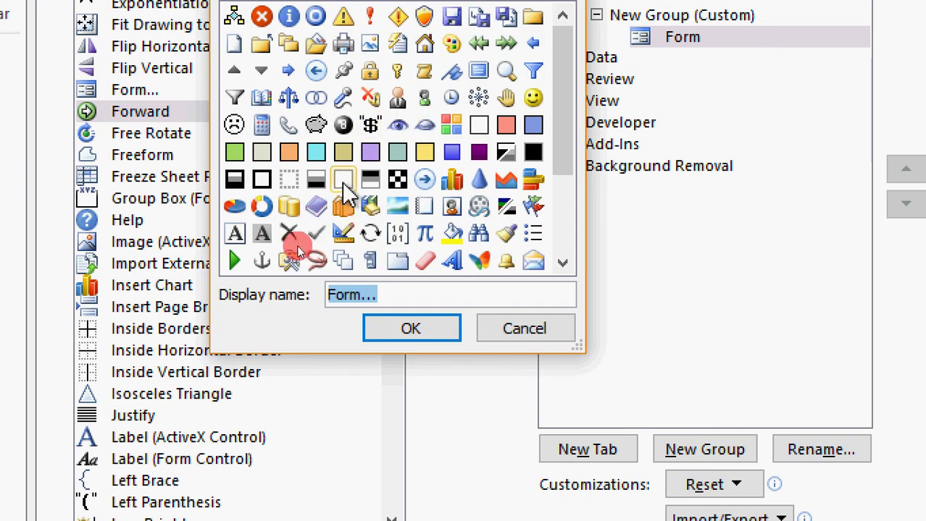
Step: Give the Form command a form-style icon and the display name 'Data Entry Form'
drag(562, 134, 576, 254)
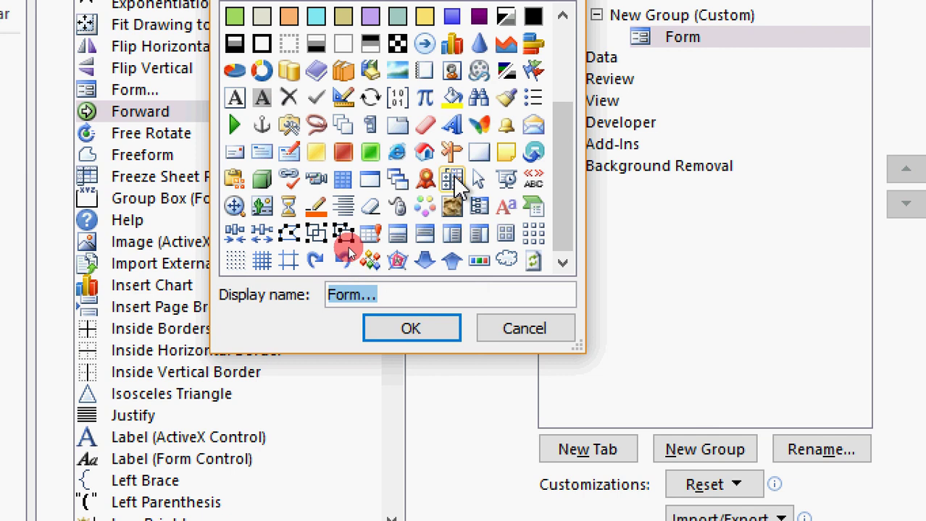
click(451, 233)
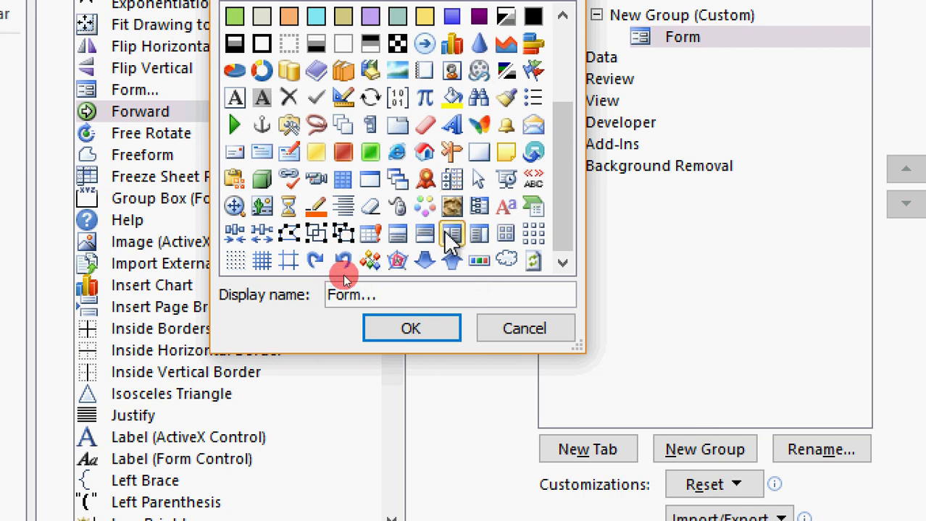
double_click(386, 295)
click(351, 296)
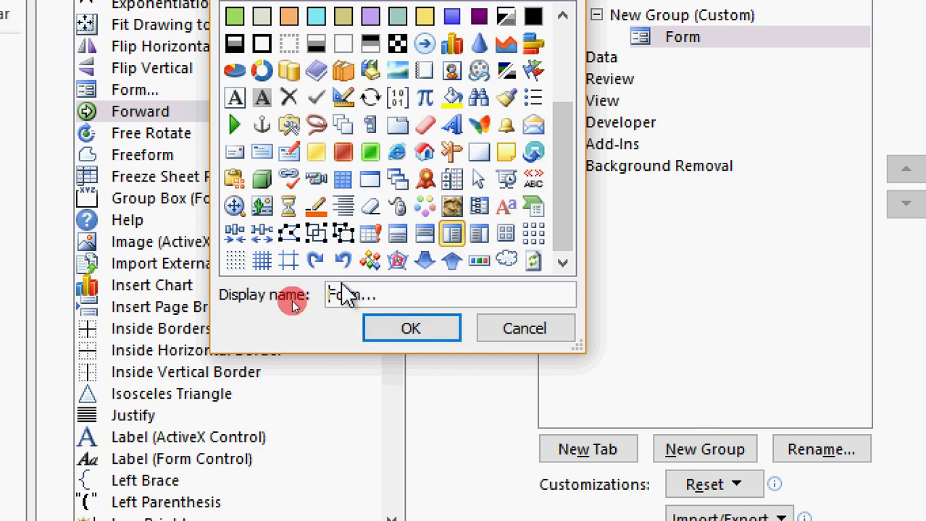
drag(369, 306, 304, 304)
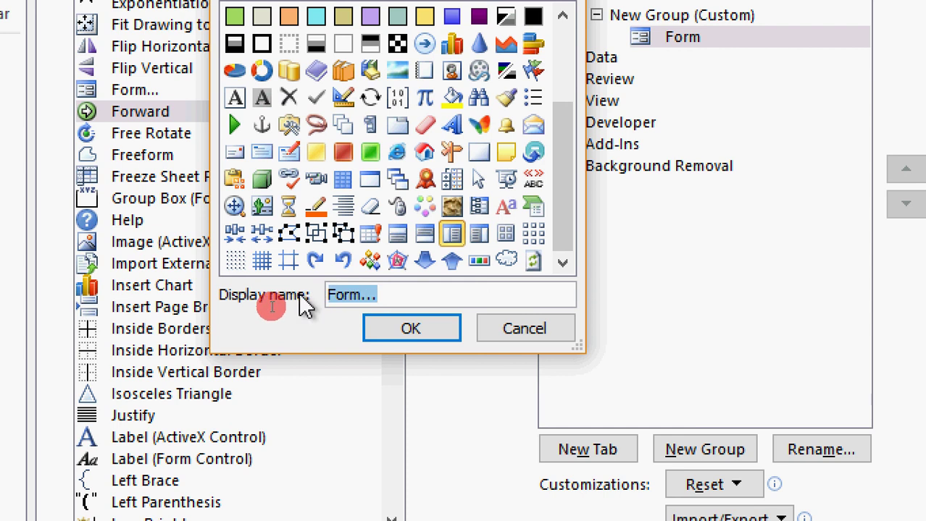
text(Data)
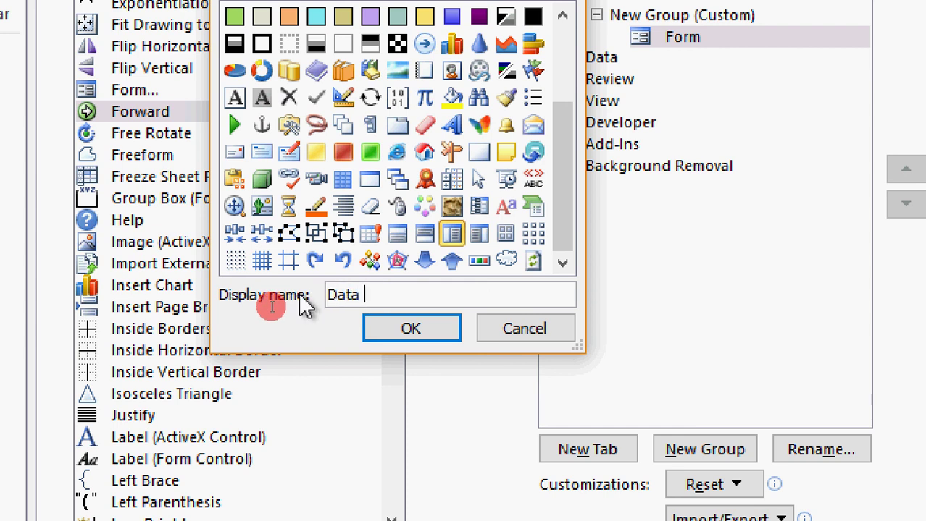
text( Entry Foa)
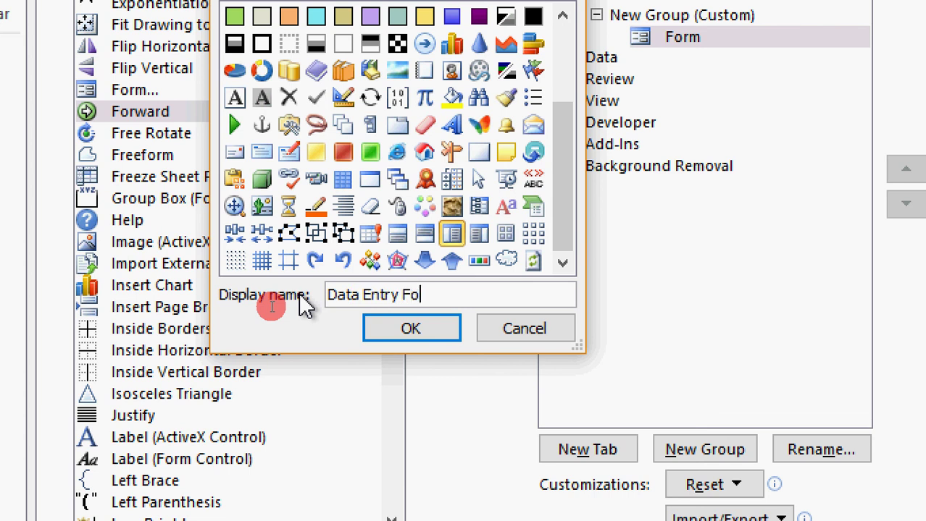
key(BackSpace)
text(m)
Step: Confirm the Form command's new name and icon and apply the ribbon changes, adding the Data Entry Form tab
click(407, 343)
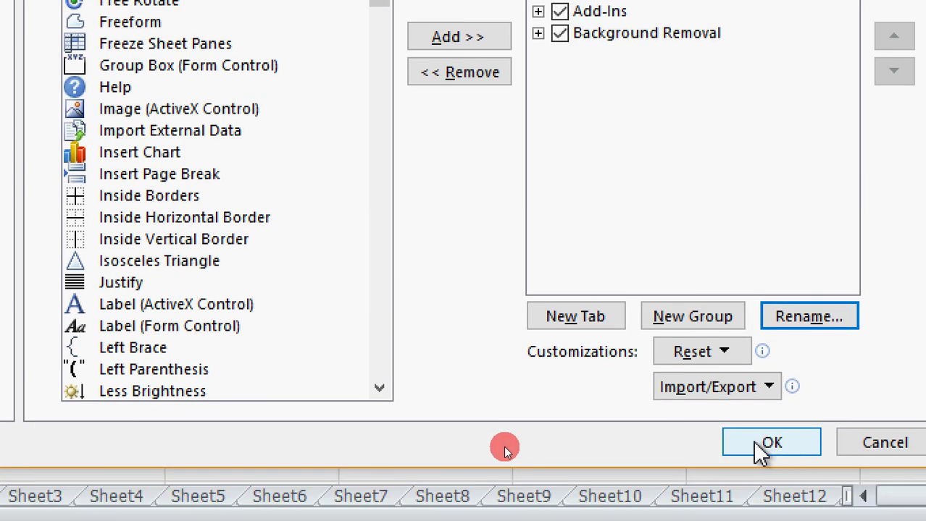
click(766, 449)
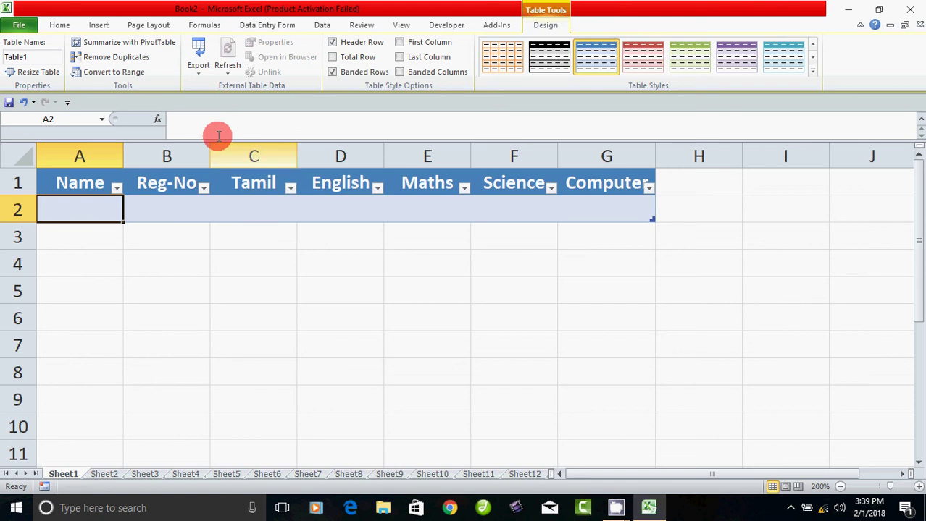
Step: Switch the ribbon to the Data Entry Form tab, briefly glancing at Formulas first
click(265, 28)
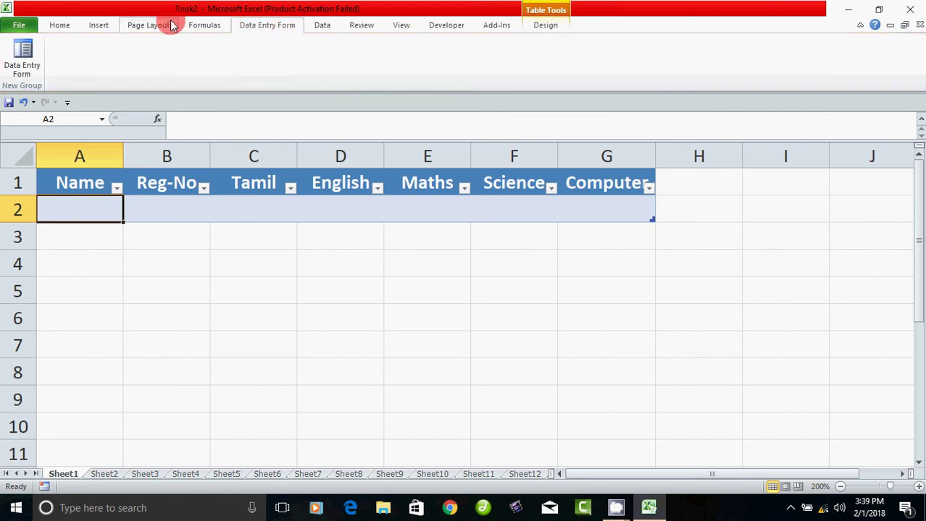
click(199, 24)
click(258, 27)
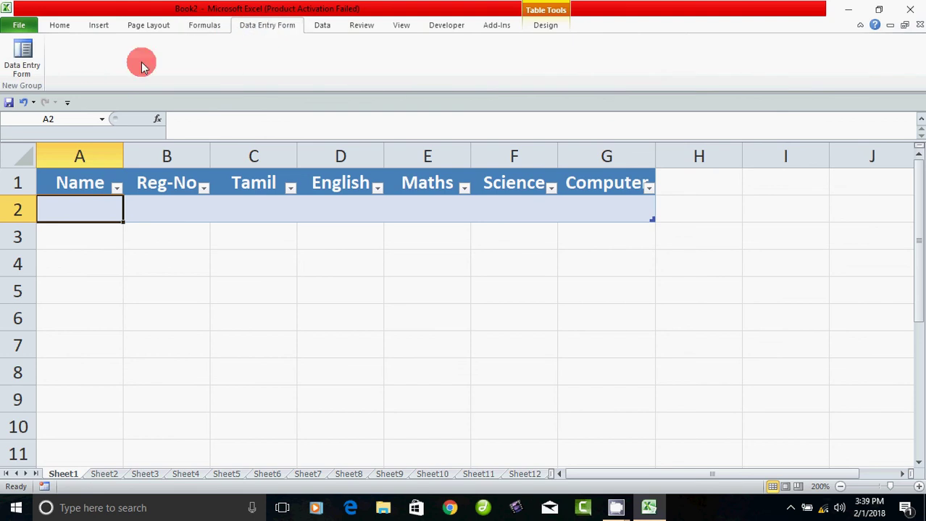
click(23, 52)
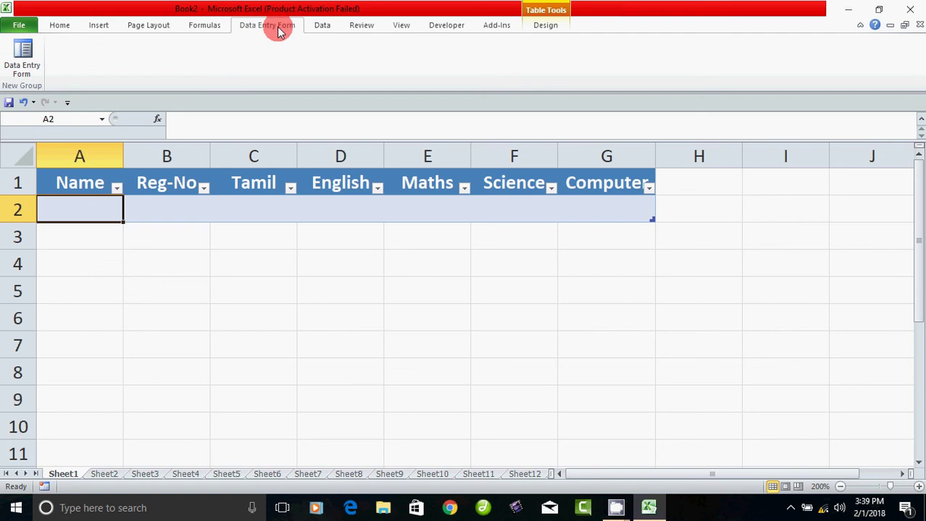
Step: Open the blank Sheet1 data form with the Data Entry Form button and move it fully into view
click(23, 69)
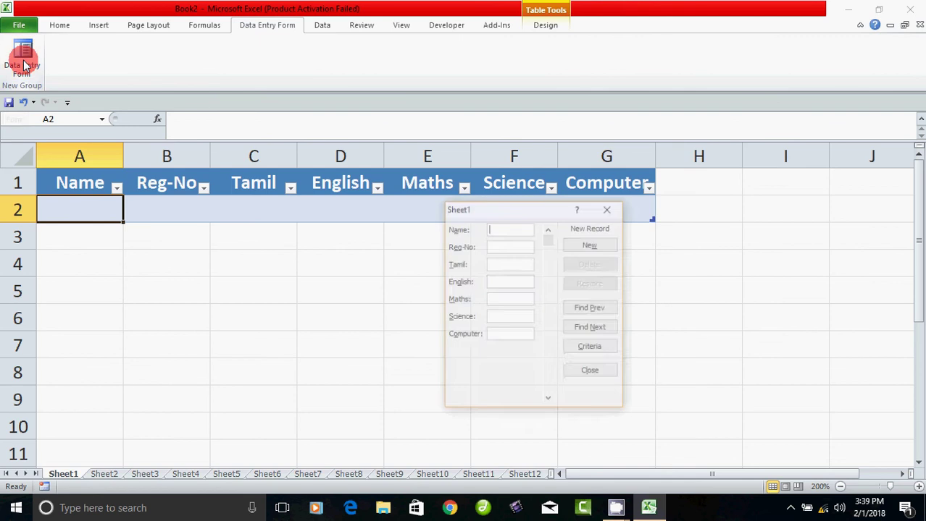
mouse_move(488, 210)
mouse_down()
mouse_move(471, 209)
mouse_move(475, 216)
mouse_up()
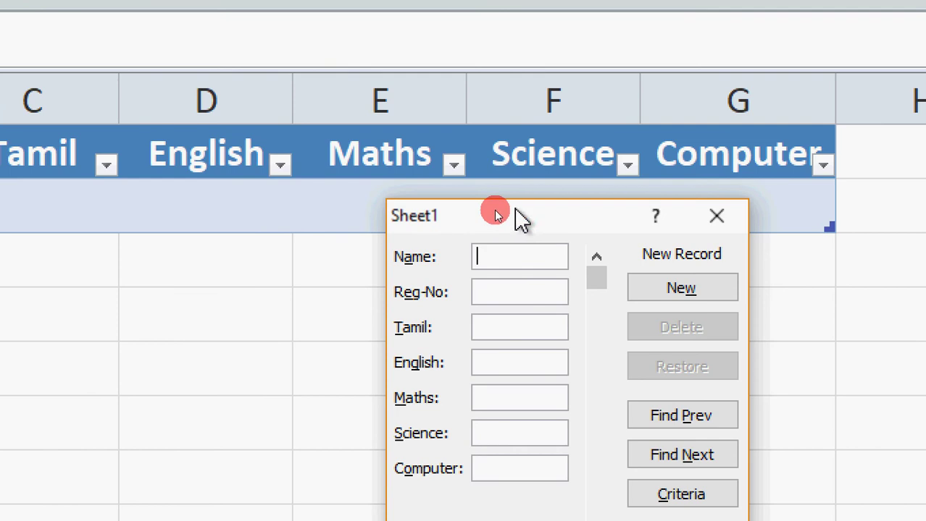
drag(516, 210, 554, 97)
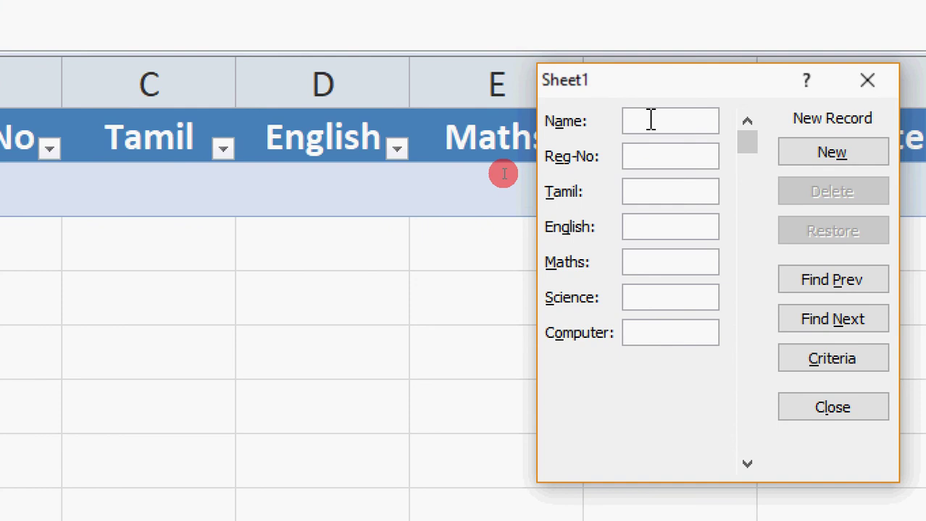
Step: Add a student record through the data form with Reg-No 1001 and 67 in every subject
text(Siva)
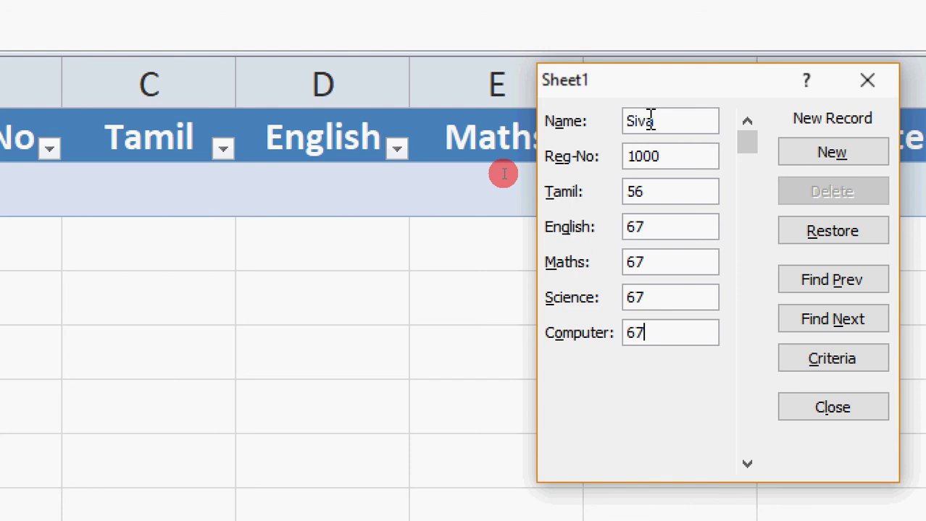
key(Return)
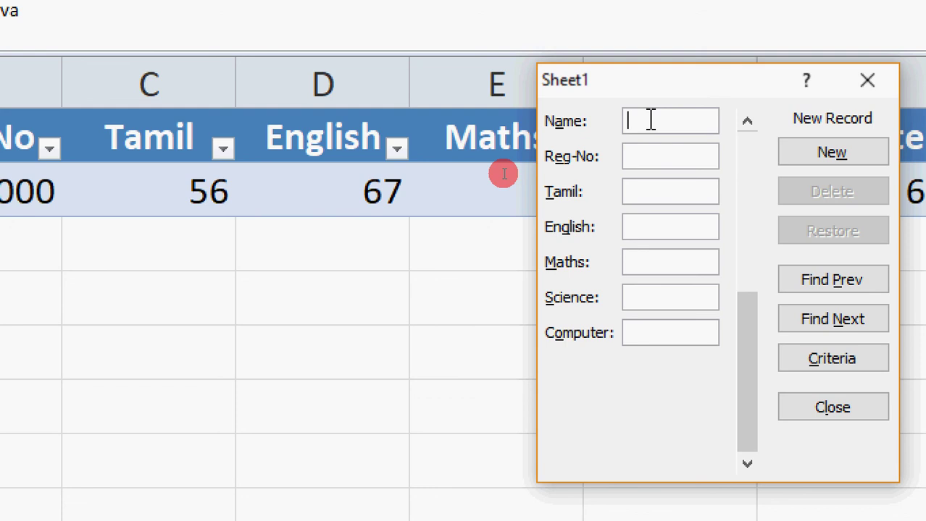
text(Laths)
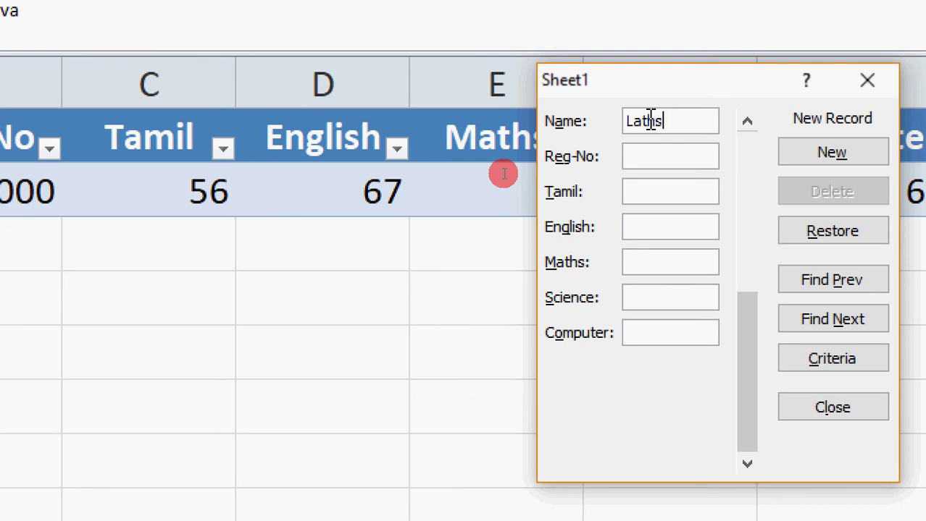
text(1001)
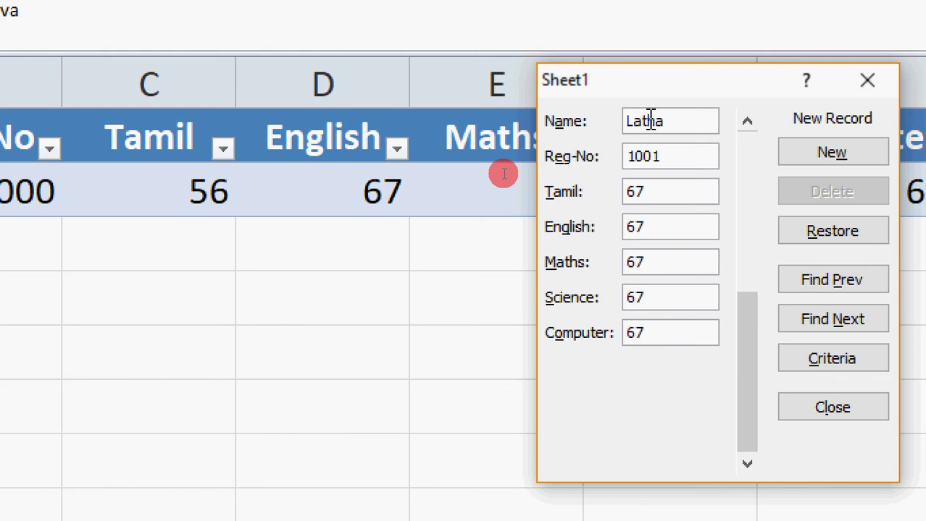
key(Return)
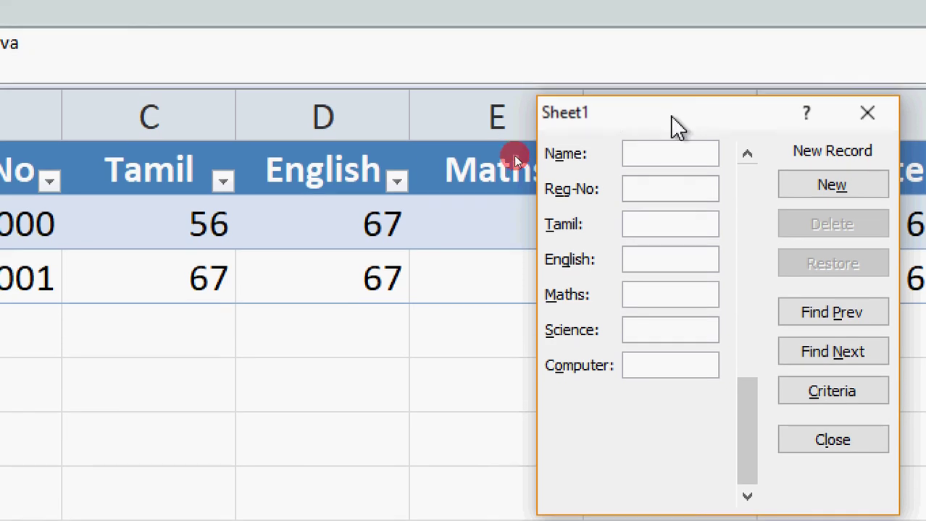
Step: Move the data form aside so the marks columns are uncovered
drag(677, 92, 405, 328)
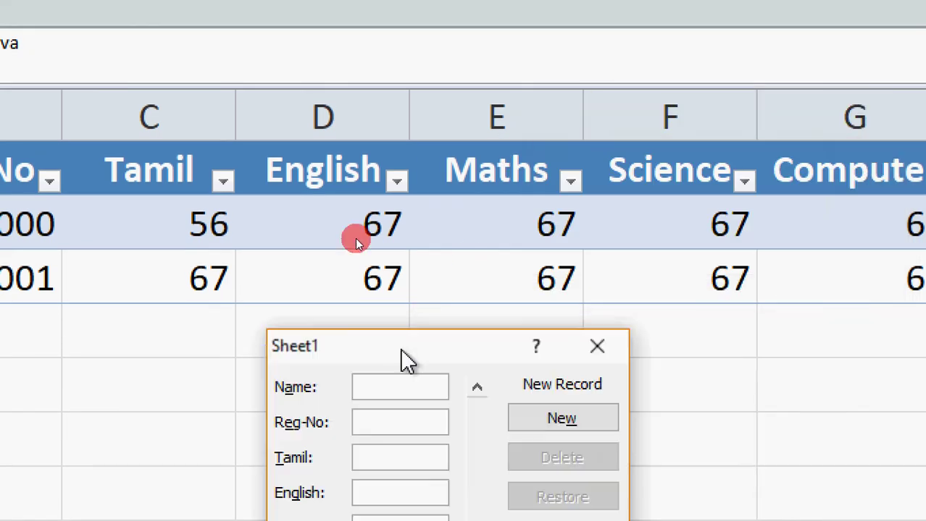
drag(406, 360, 384, 44)
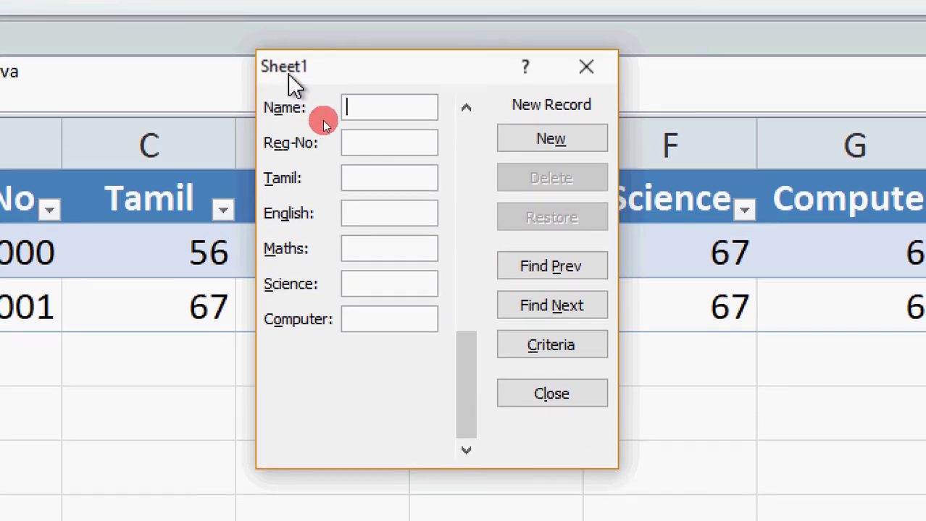
drag(356, 77, 395, 98)
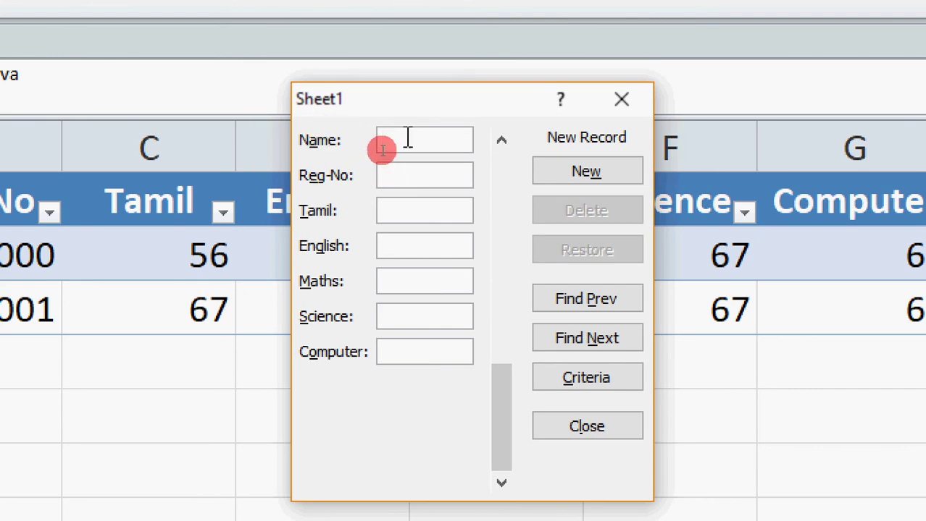
Step: Add Reg-No 1002 with Tamil 78 and 89 in the other subjects, then close the form
text(Dev)
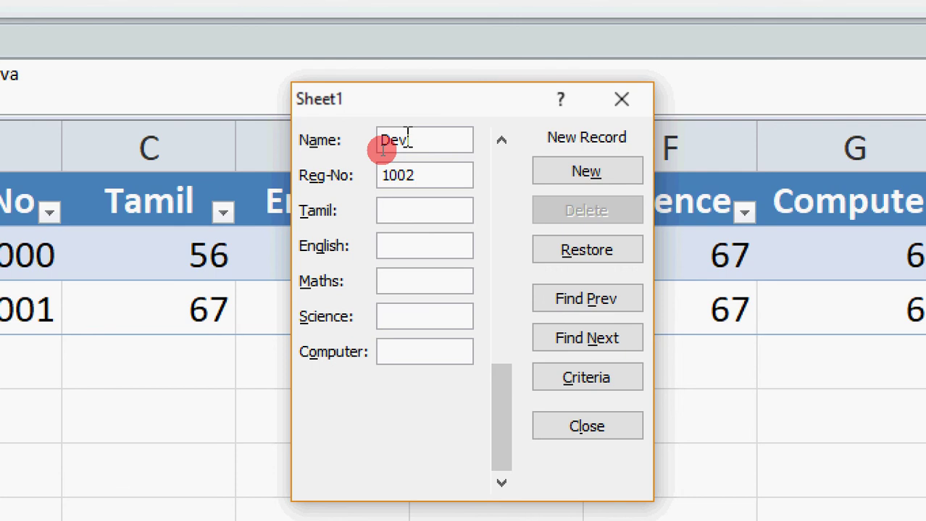
text(78)
key(Tab)
text(89)
key(Tab)
text(8)
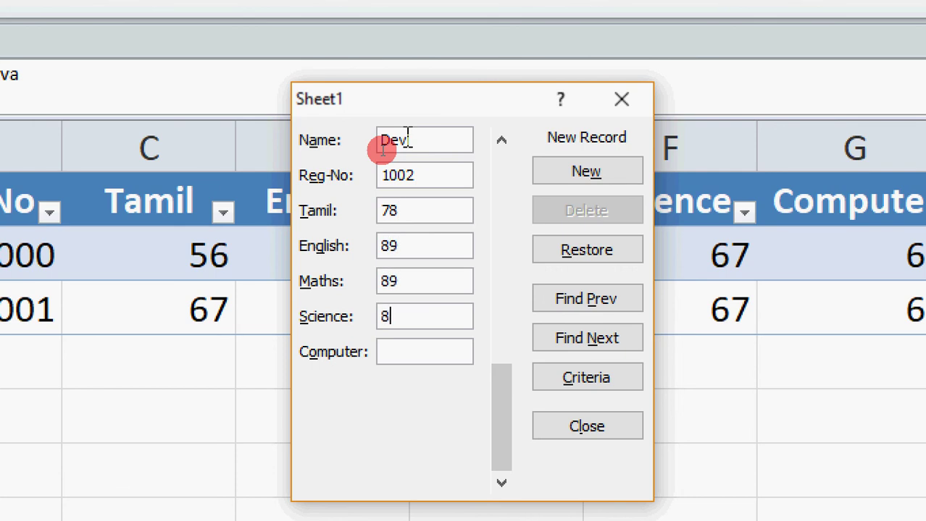
text(989)
key(Return)
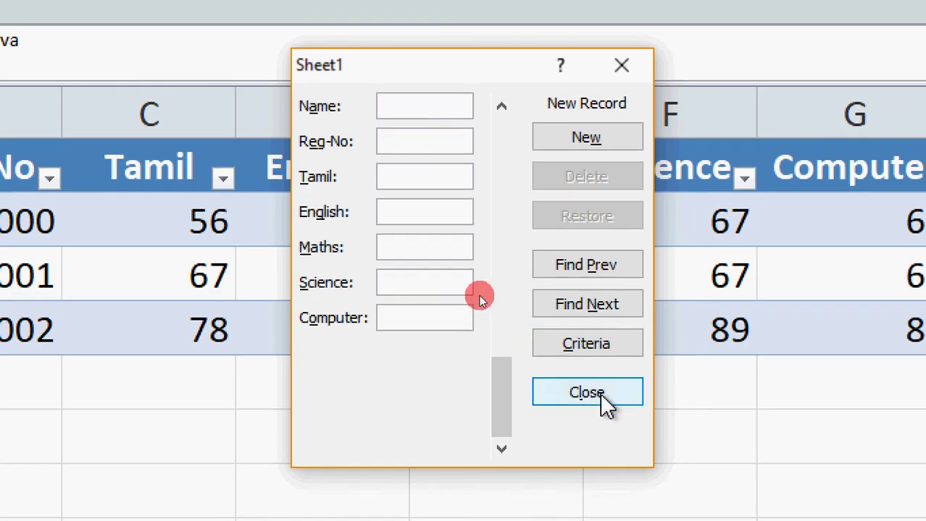
click(600, 424)
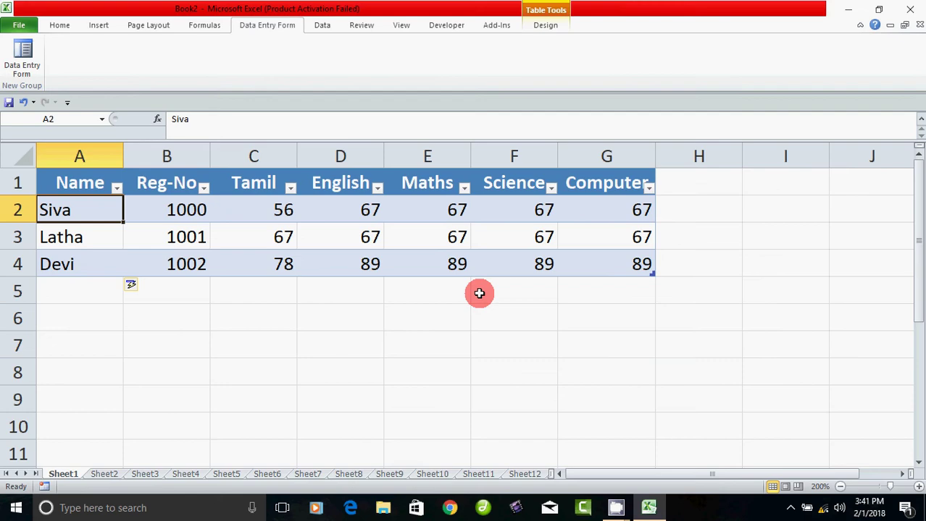
Step: Select empty cells below the table, ending with the block A5:G9
click(97, 308)
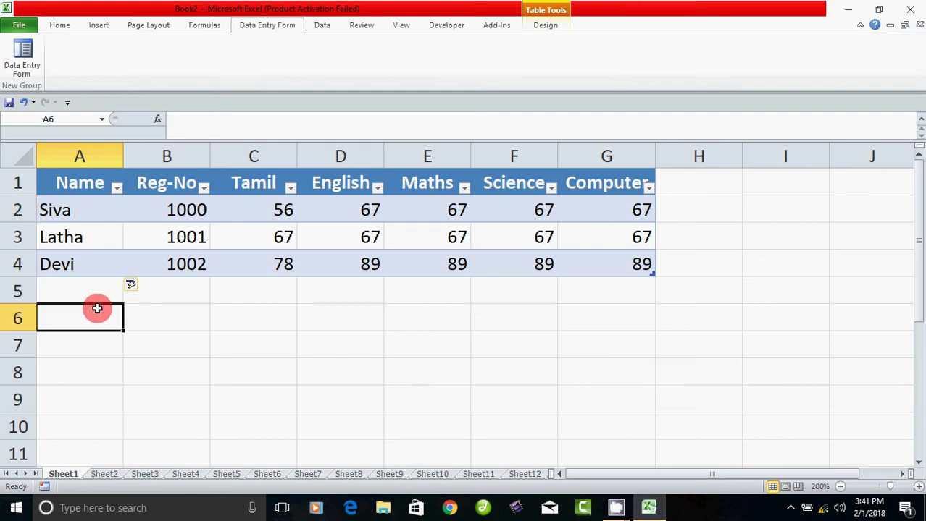
click(105, 362)
click(75, 343)
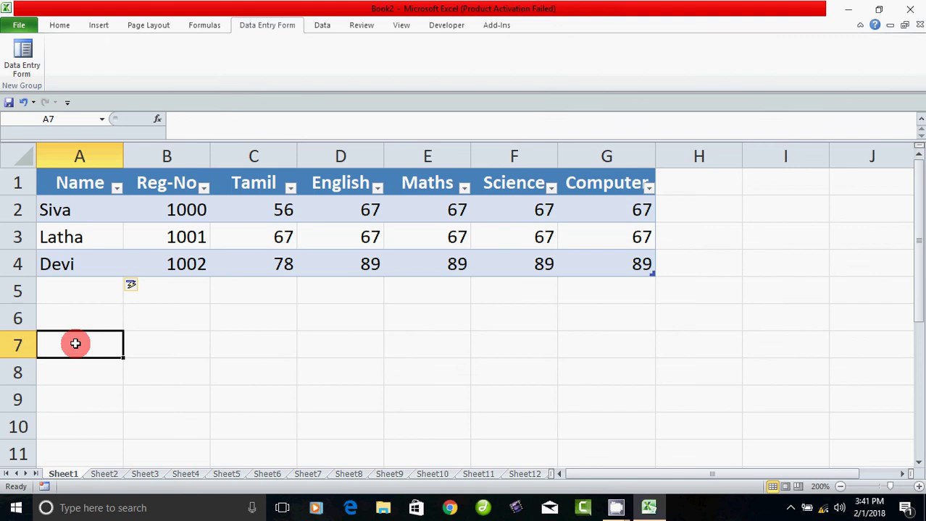
click(77, 397)
click(83, 300)
drag(83, 306, 587, 406)
Step: Select F6 and the row 4 Maths mark, then bring up Book2's File Info page
click(496, 316)
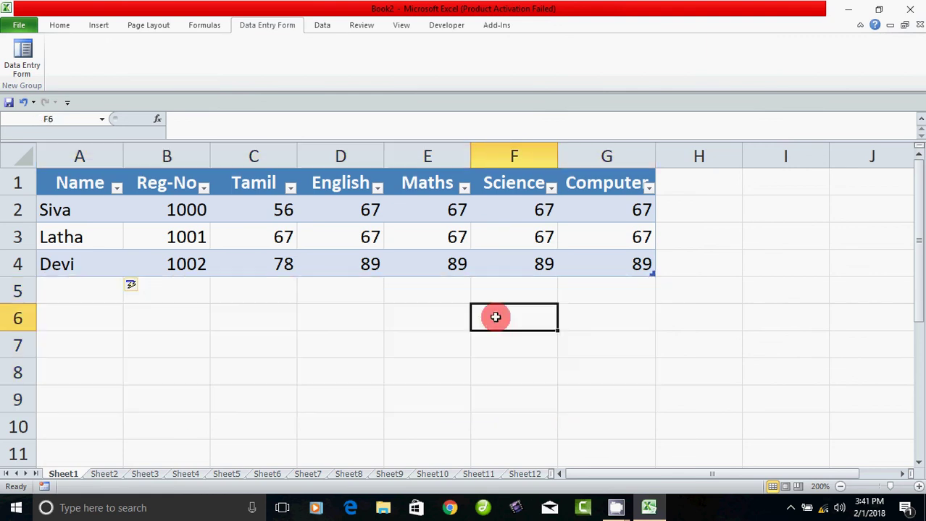
click(409, 252)
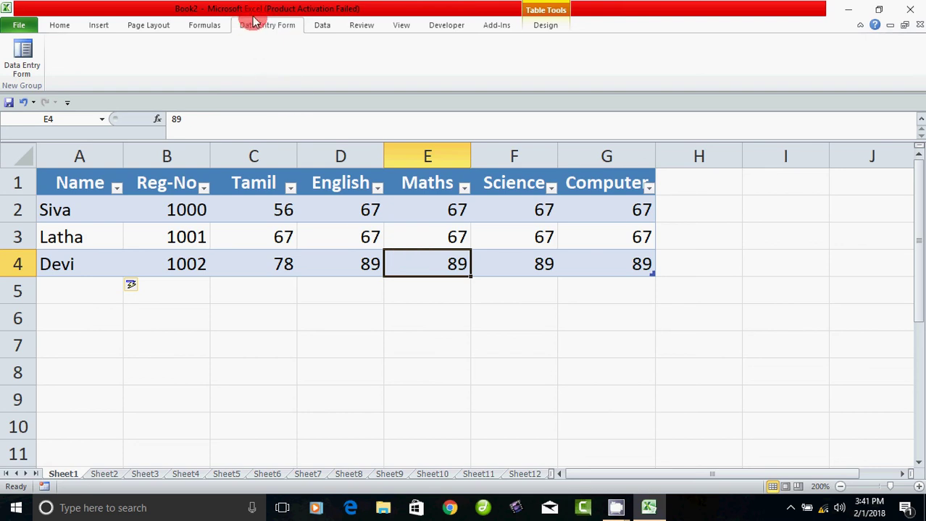
click(22, 58)
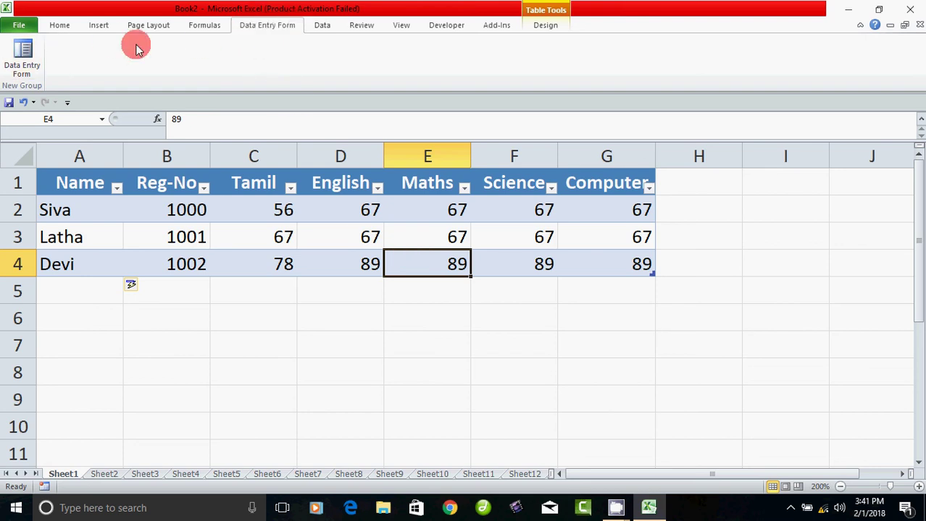
click(20, 27)
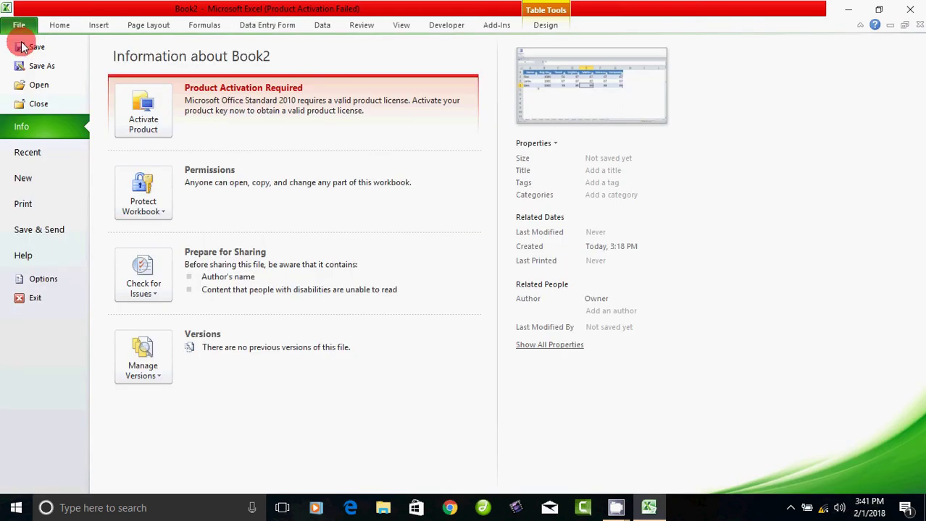
Step: View Commands Not in the Ribbon under Customize Ribbon in Excel Options, then cancel without changes
click(51, 281)
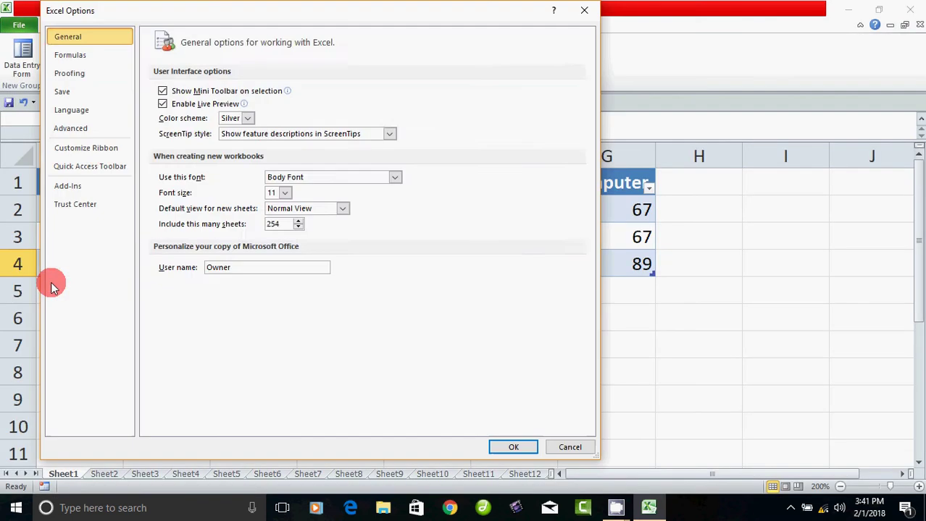
click(96, 151)
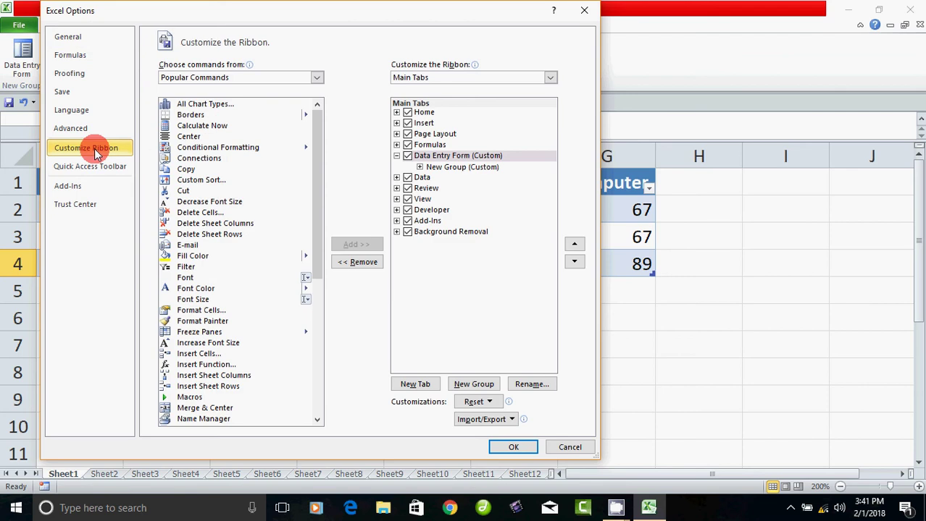
click(245, 77)
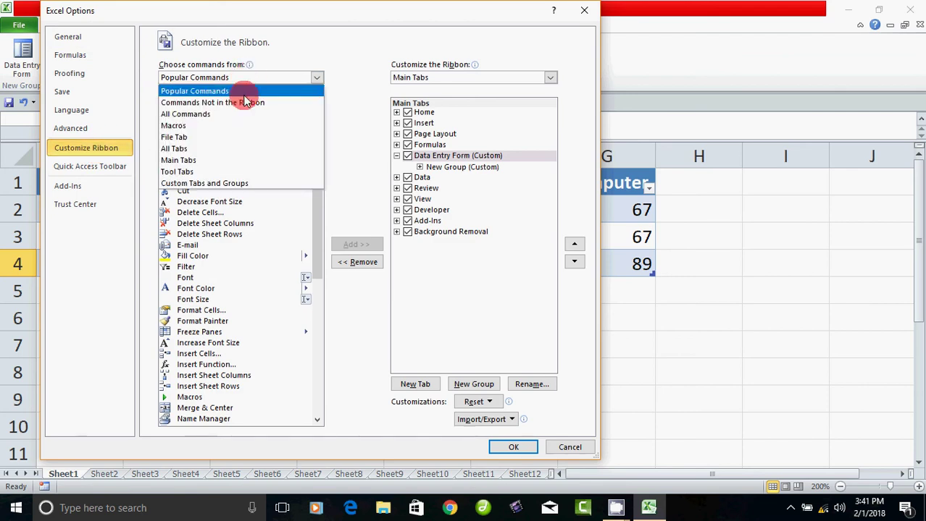
click(218, 105)
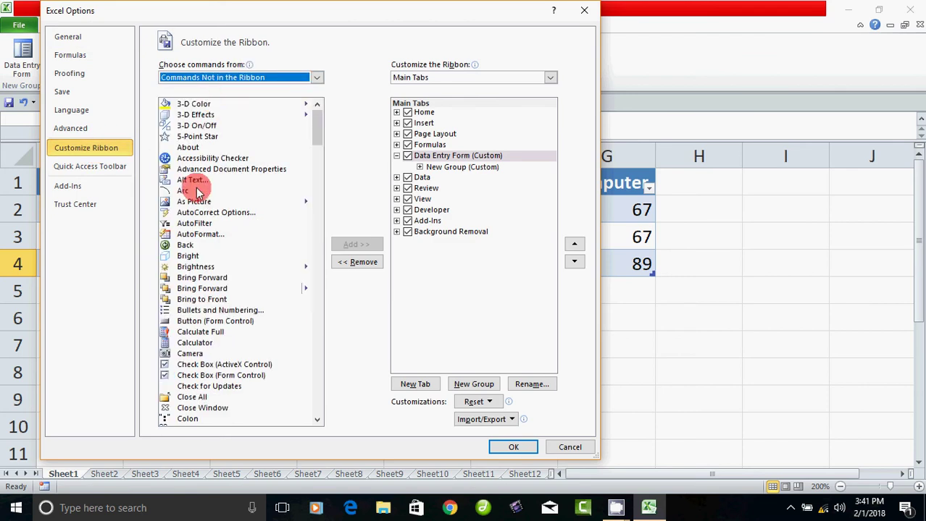
click(562, 447)
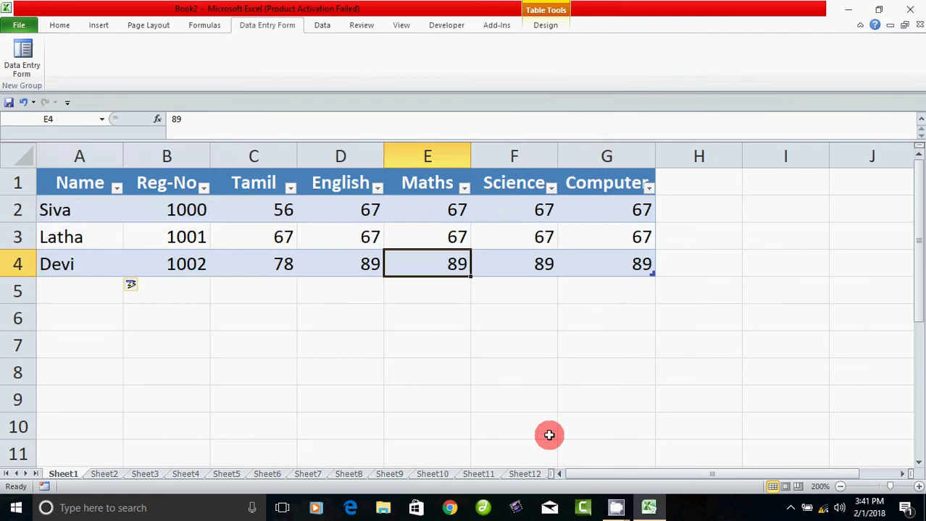
key(ctrl+a)
click(240, 244)
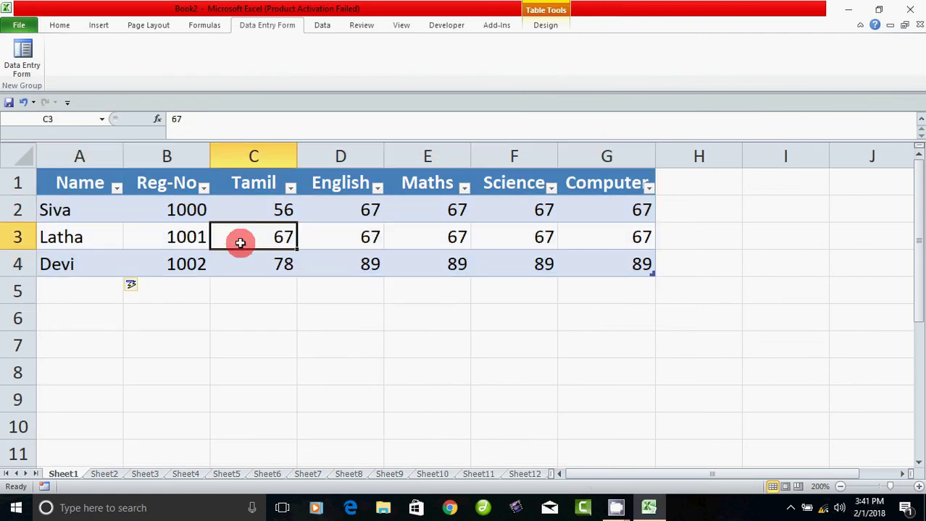
click(235, 215)
click(184, 210)
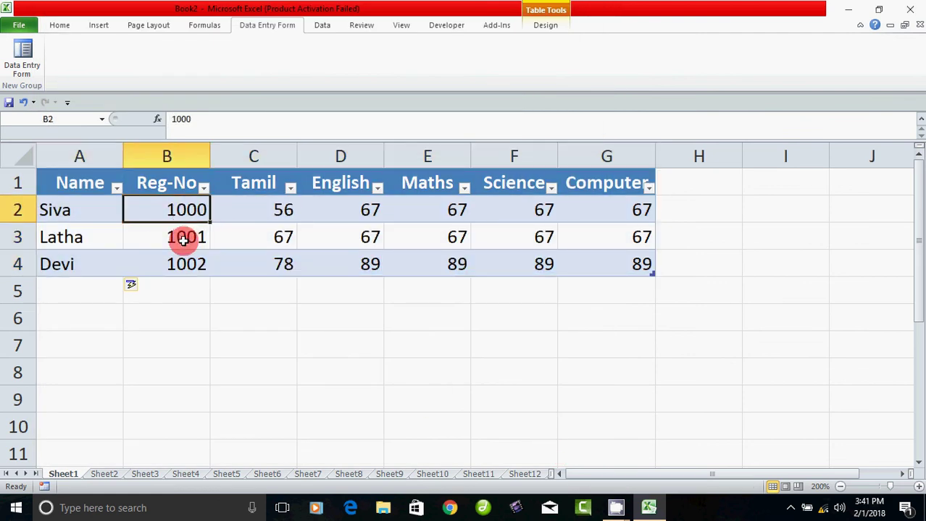
click(183, 238)
click(192, 267)
click(235, 260)
click(241, 239)
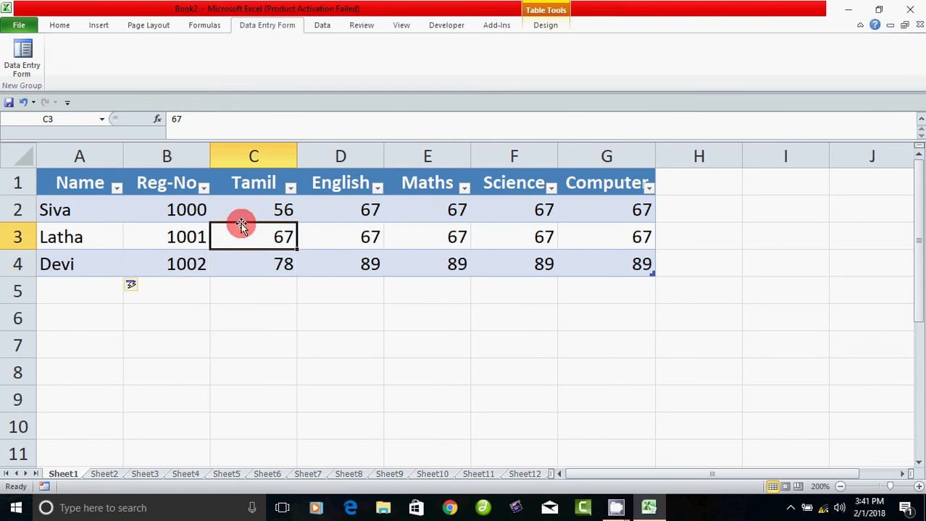
click(246, 213)
click(322, 219)
click(332, 244)
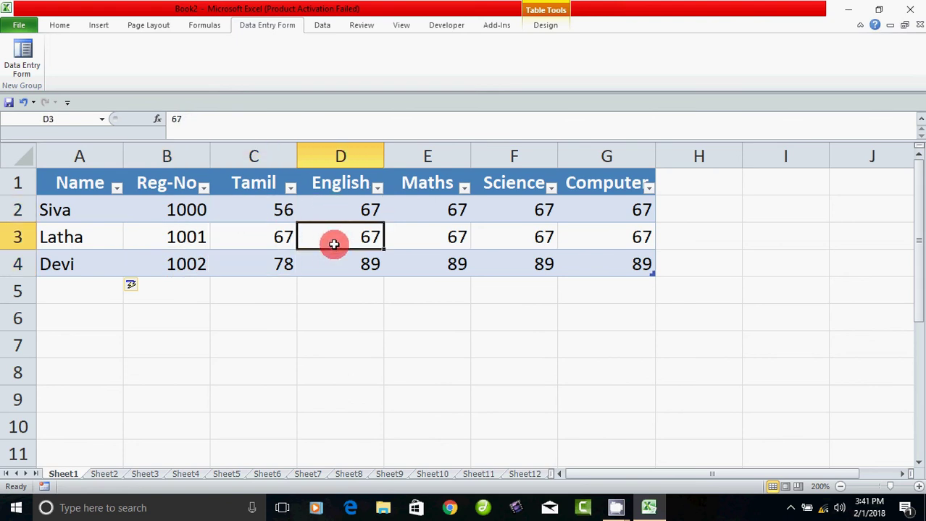
click(340, 271)
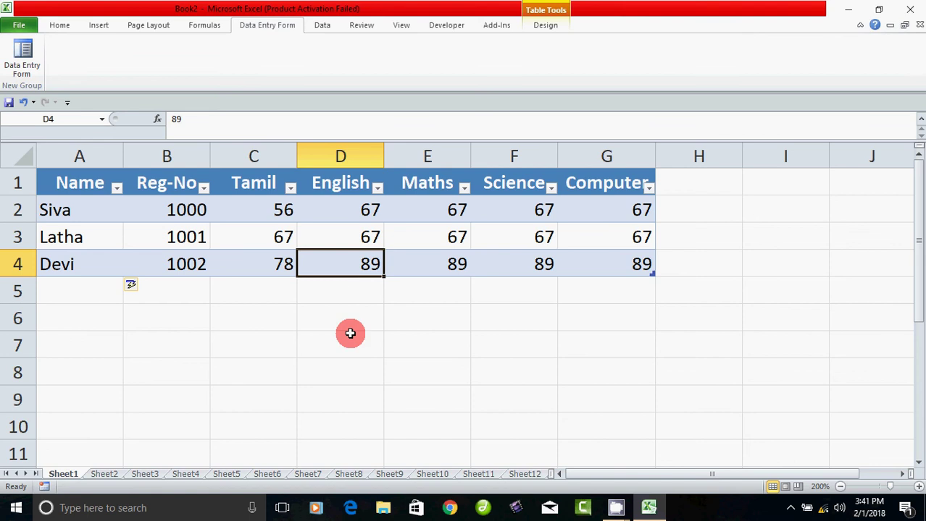